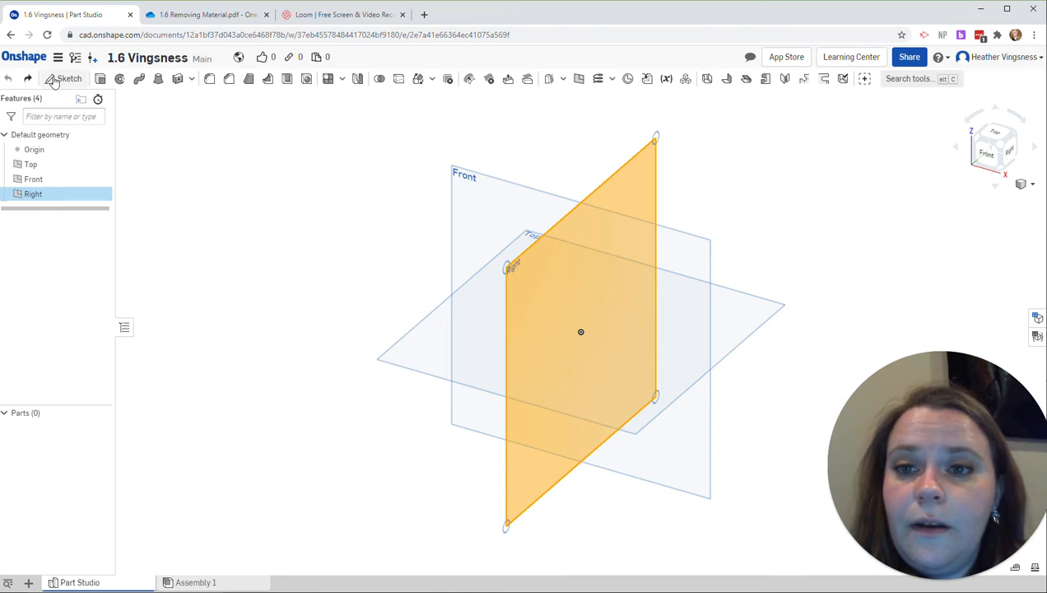
Step: Start a new sketch on the Right plane and view the plane face-on
left_click(55, 79)
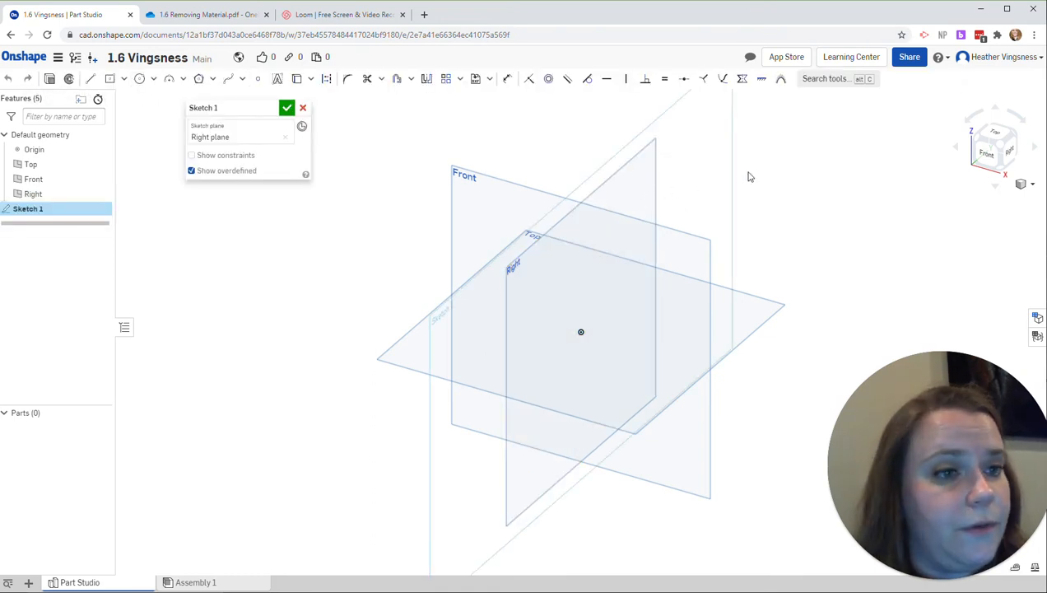
left_click(1009, 152)
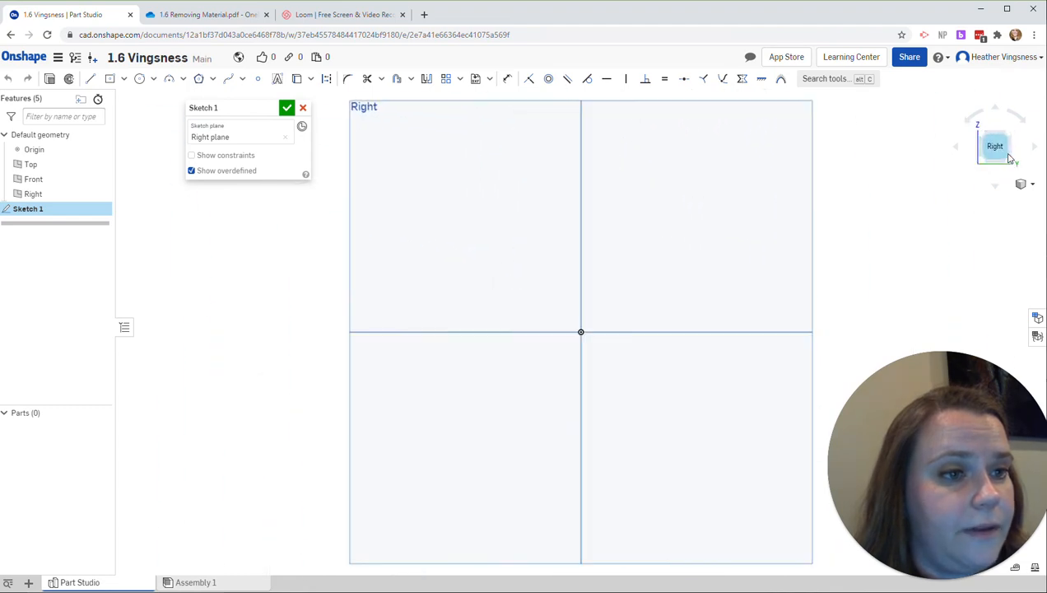
scroll(962, 203, "down", 3)
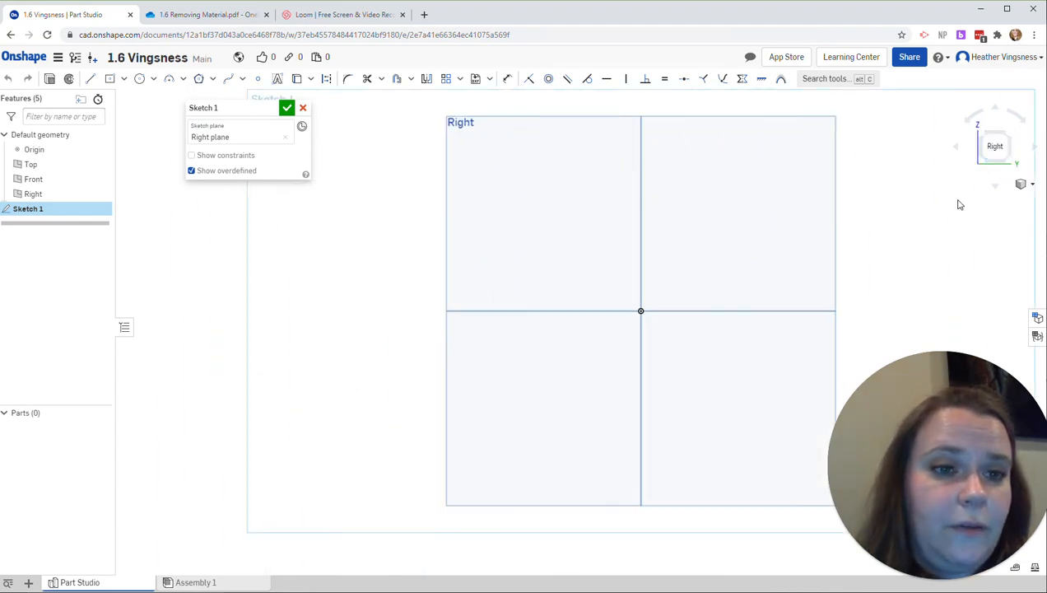
middle_click_drag(952, 208, 718, 228)
scroll(727, 226, "down", 1)
scroll(727, 226, "down", 1)
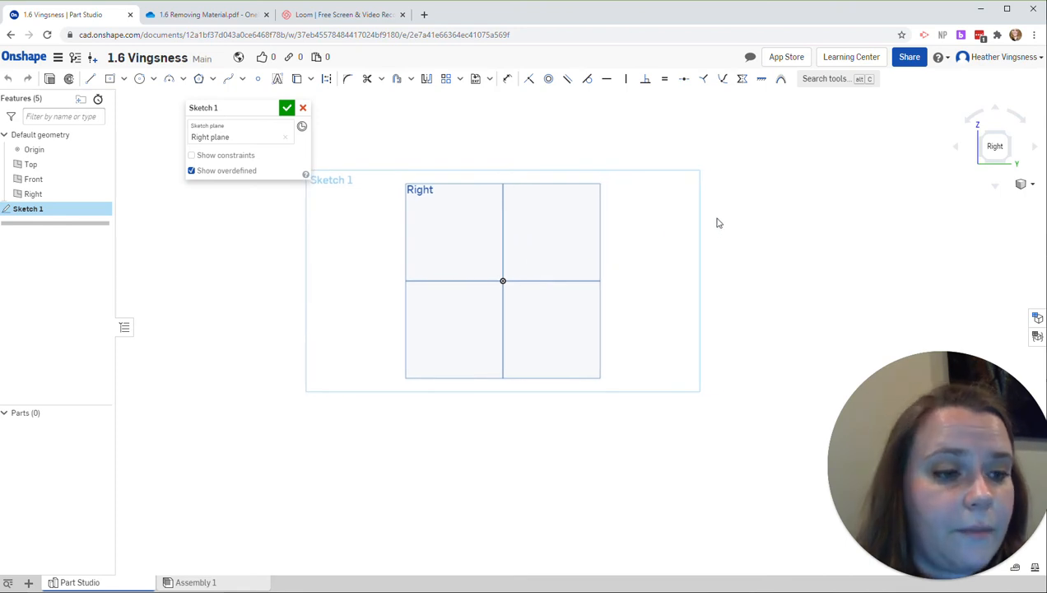
scroll(717, 223, "down", 1)
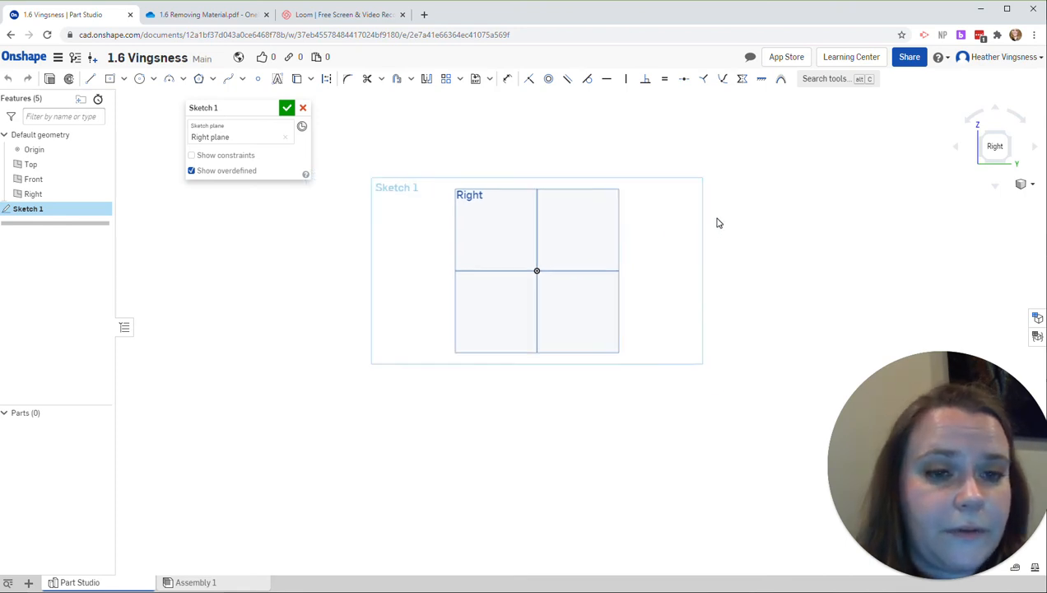
Step: Consult the OneDrive practice drawing and sketch the object's base as a horizontal line from the origin toward positive Y, 108 long
left_click(208, 14)
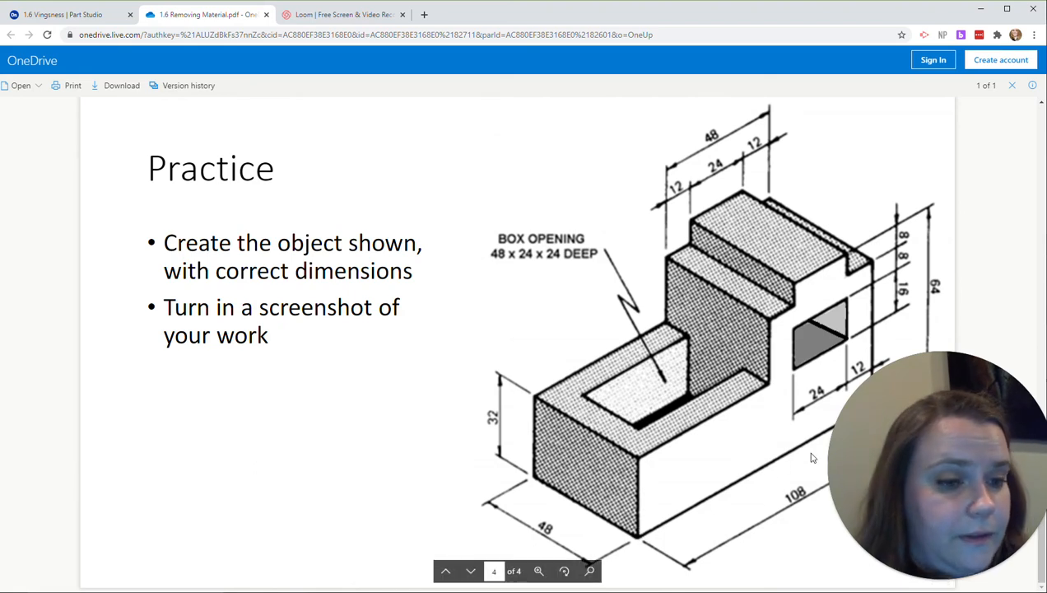
left_click(106, 17)
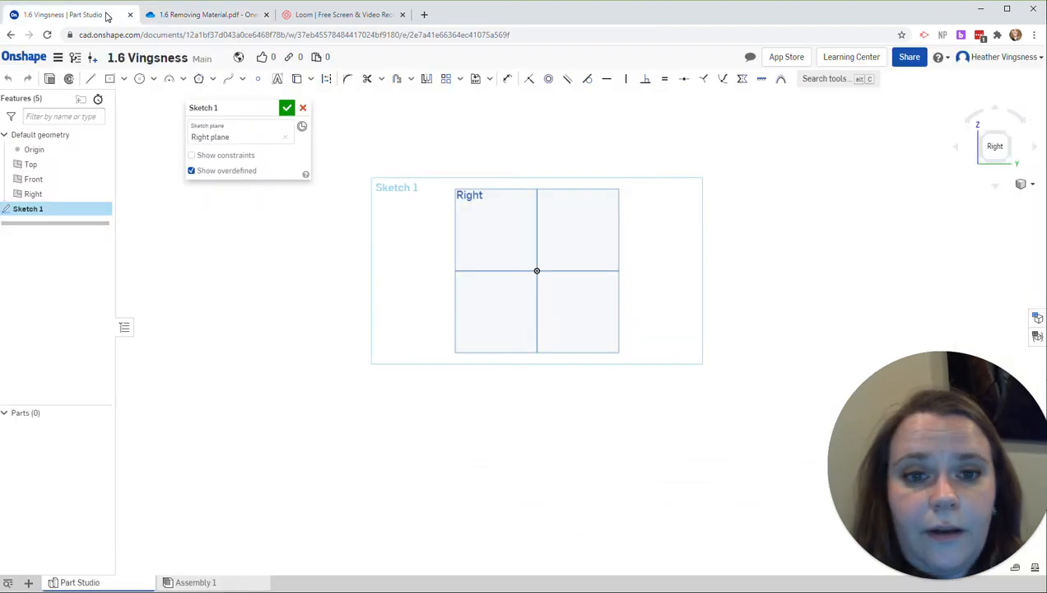
left_click(89, 79)
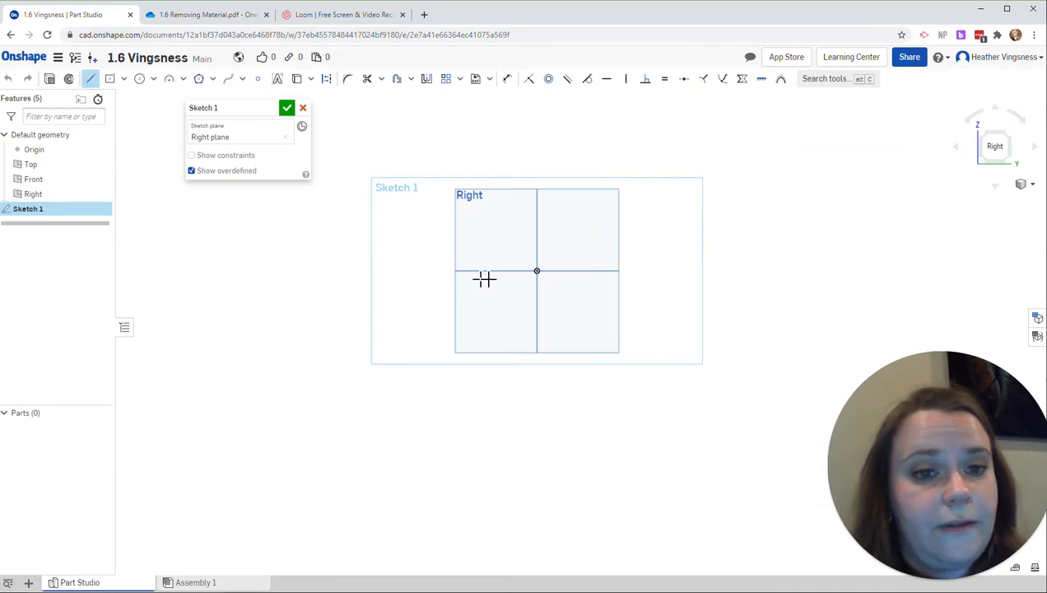
left_click(537, 271)
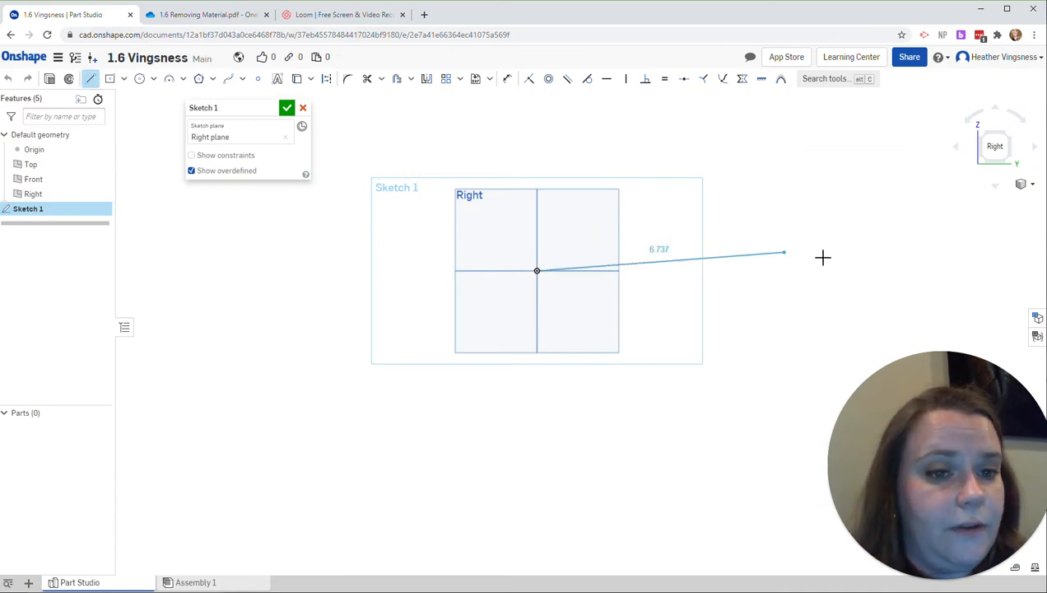
left_click(972, 272)
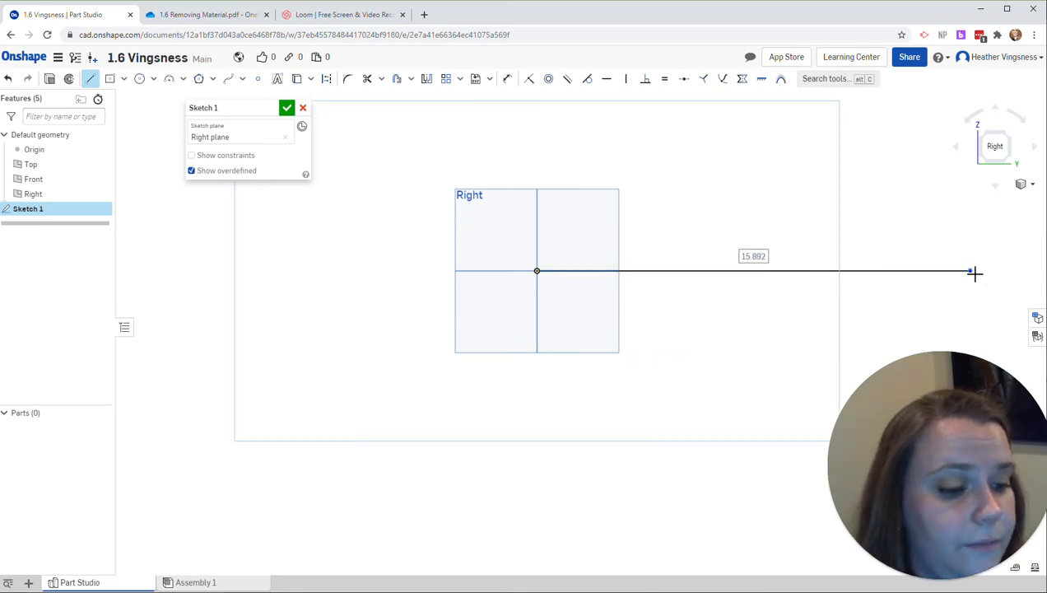
type("108")
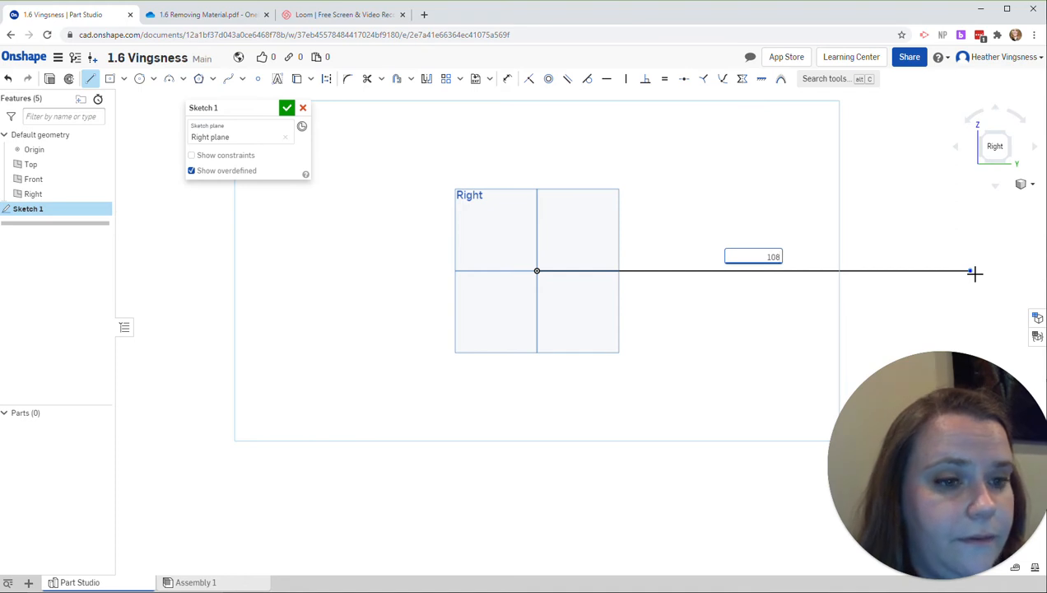
key("Return")
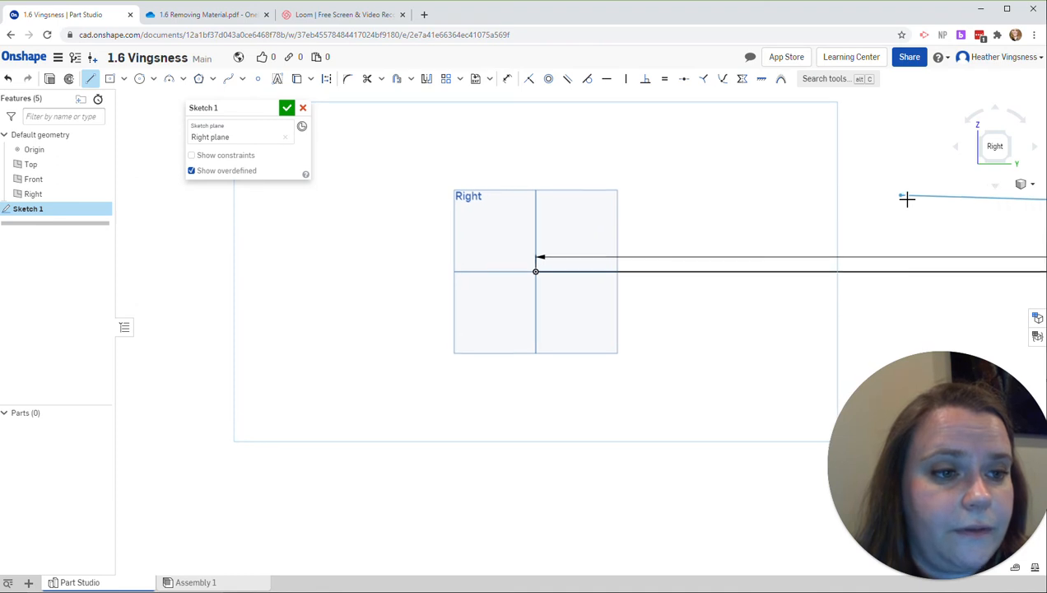
key("f")
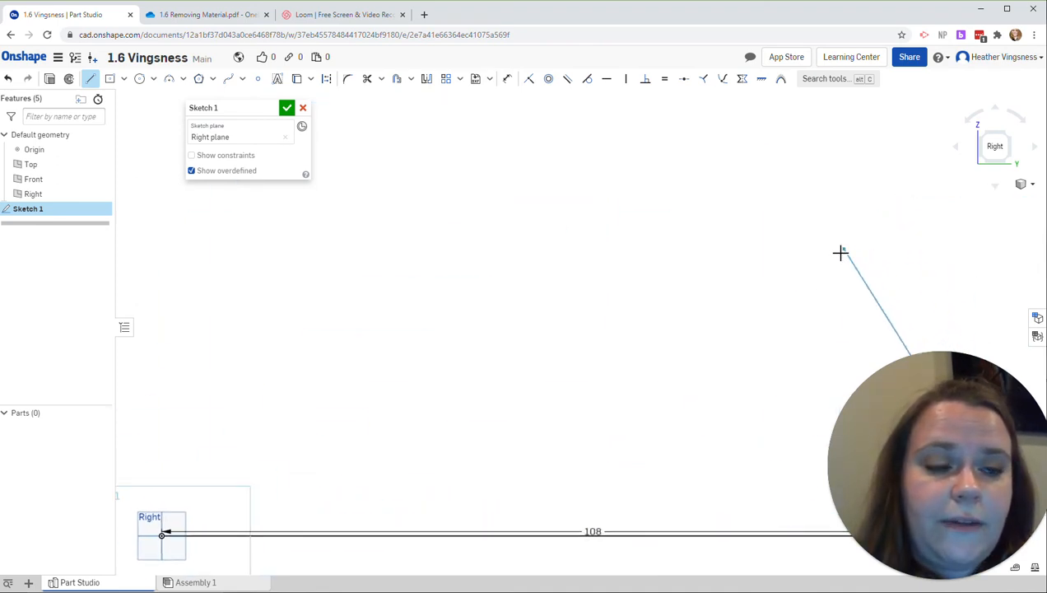
middle_click_drag(685, 268, 648, 156)
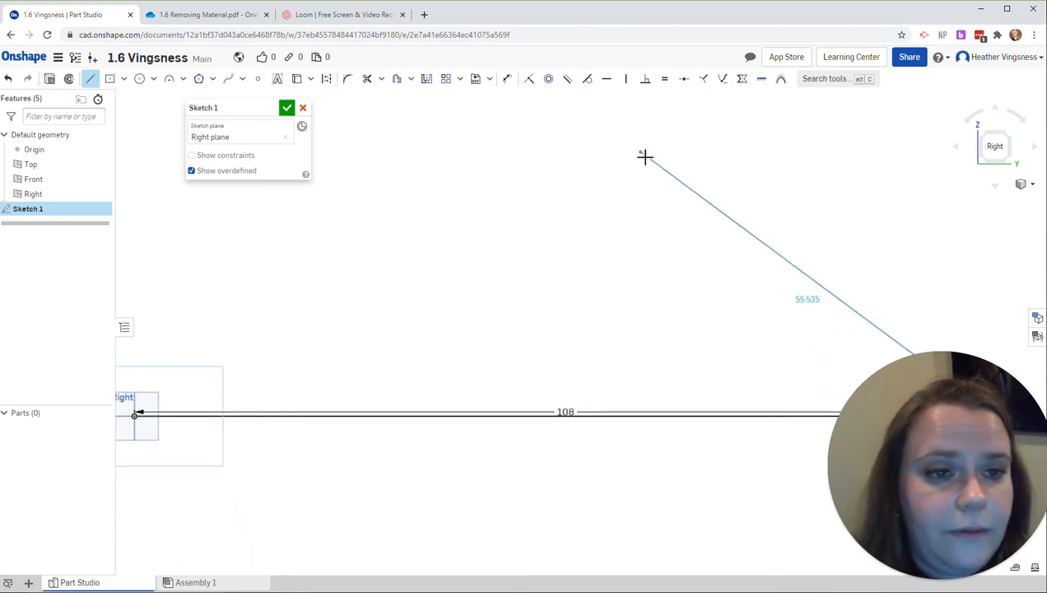
key("Escape")
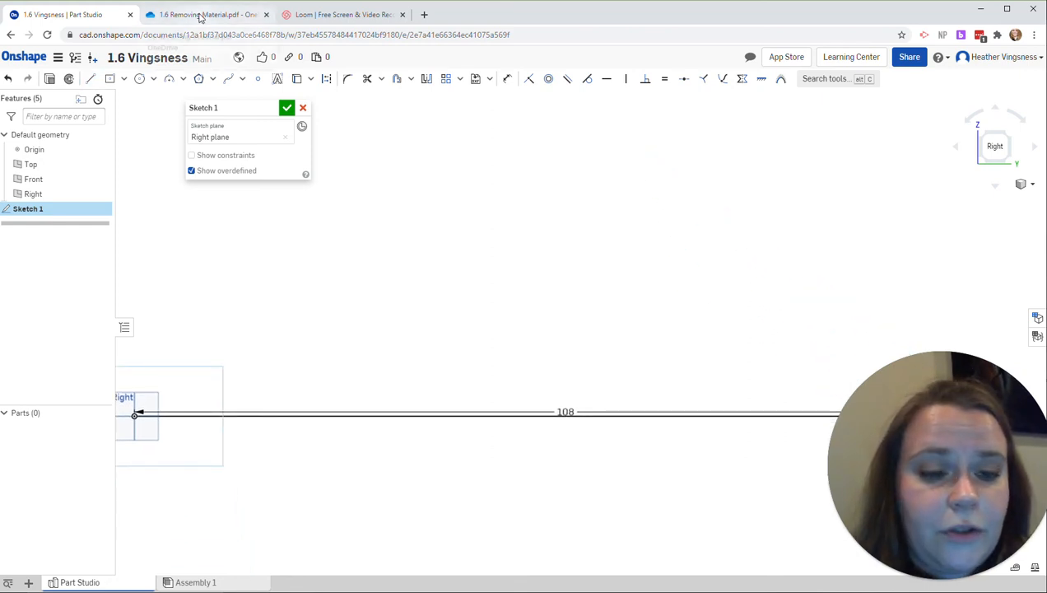
Step: Check the practice drawing and sketch a 56-long vertical line upward from the base line's far end
left_click(200, 14)
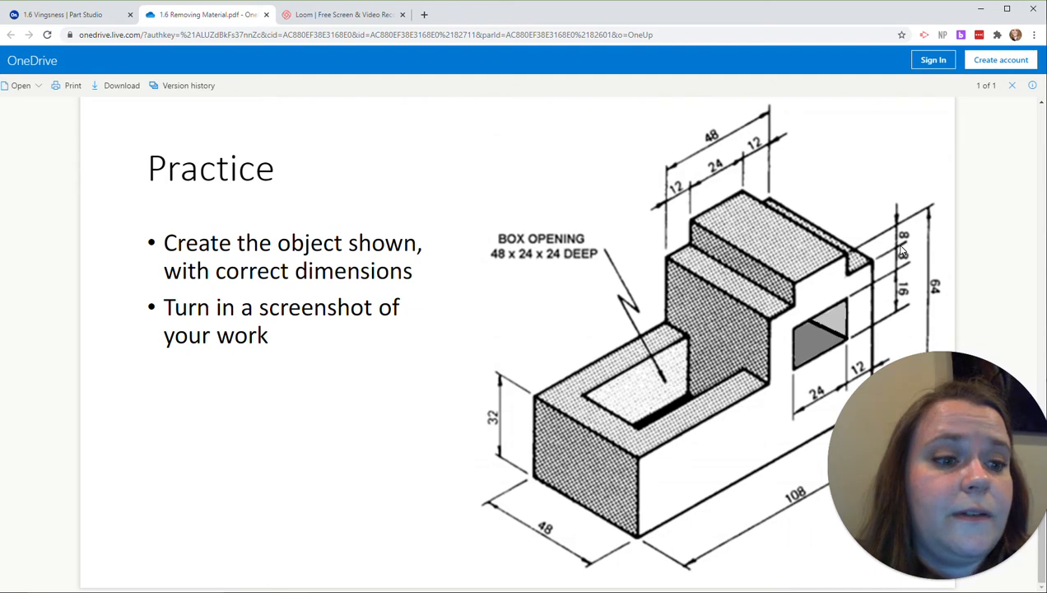
left_click(62, 14)
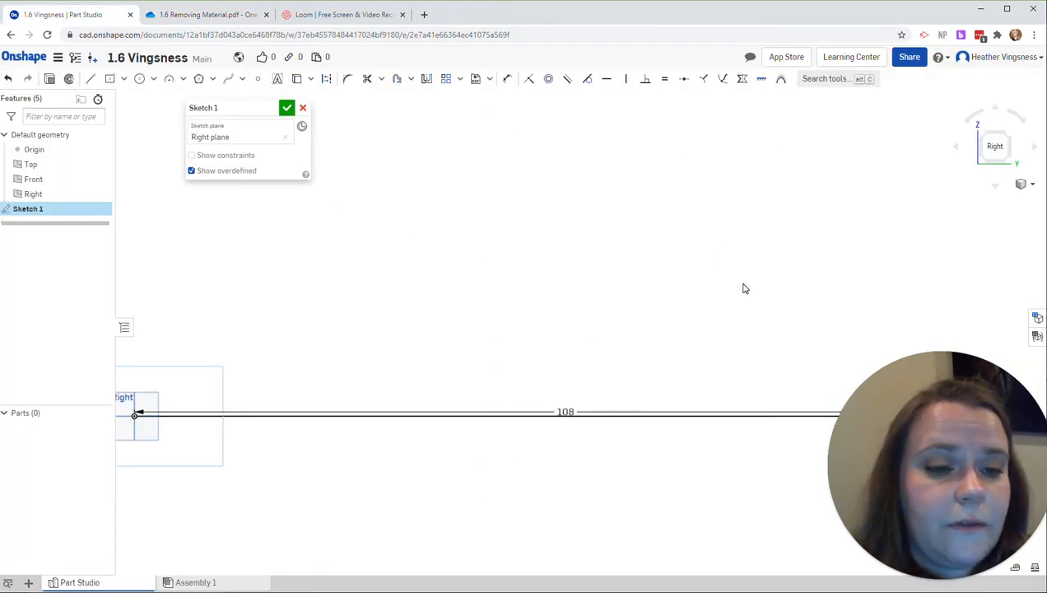
middle_click_drag(792, 312, 713, 218)
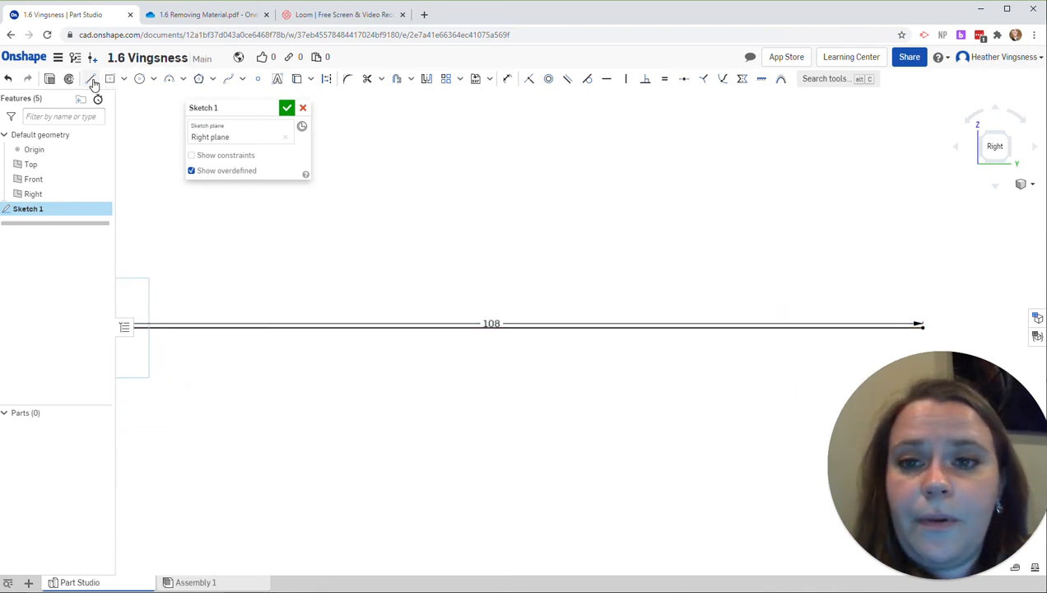
left_click(91, 79)
left_click(923, 326)
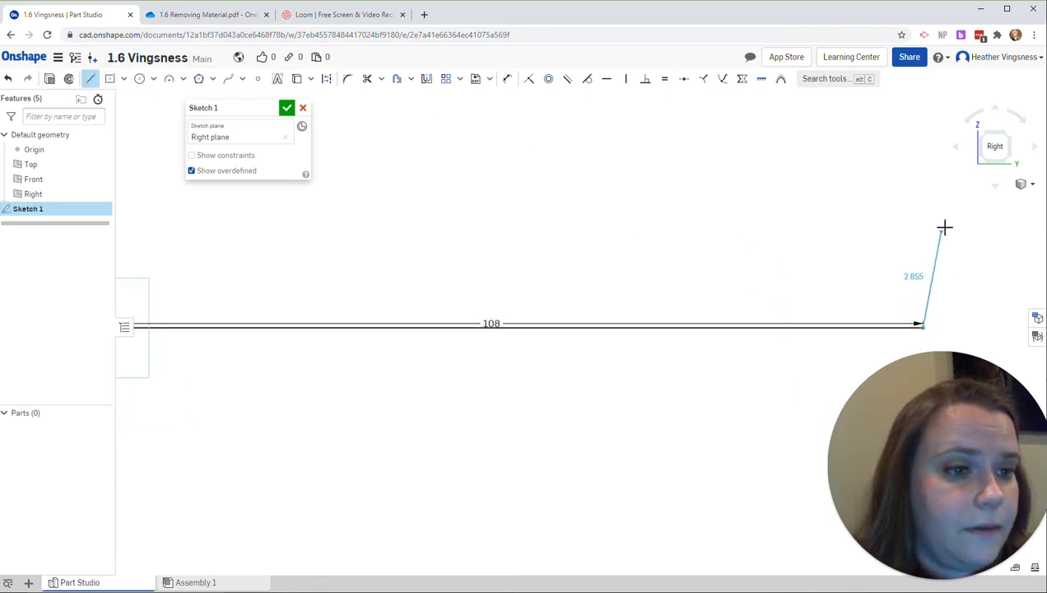
left_click(923, 191)
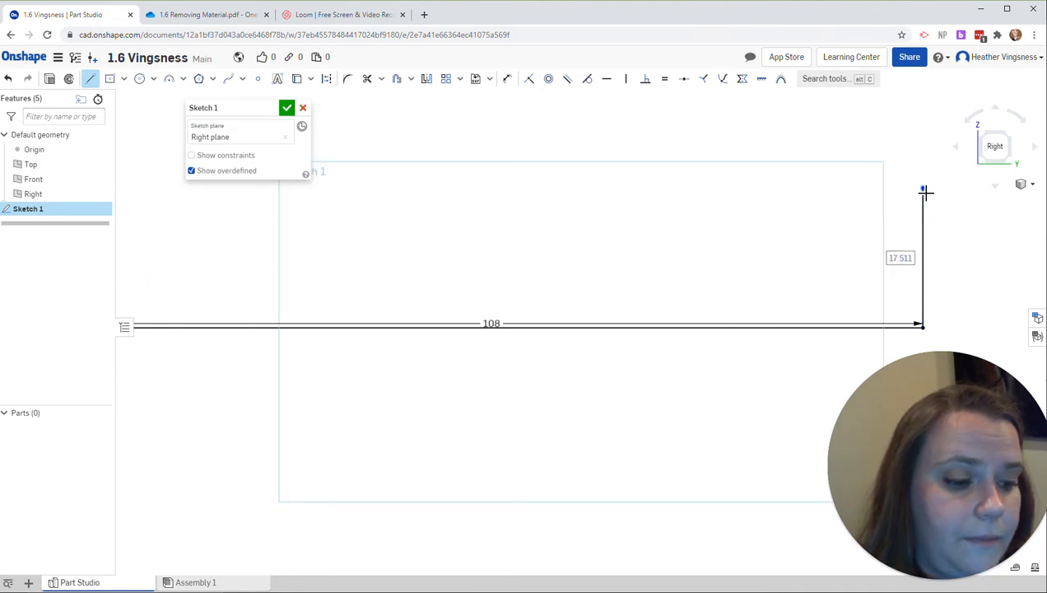
type("56")
key("Return")
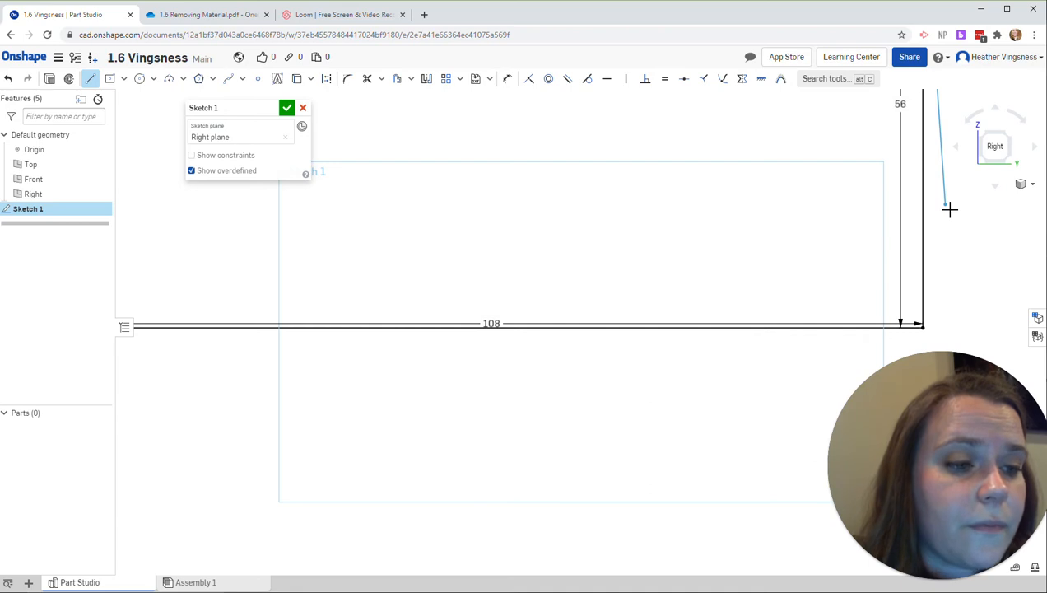
scroll(949, 209, "down", 2)
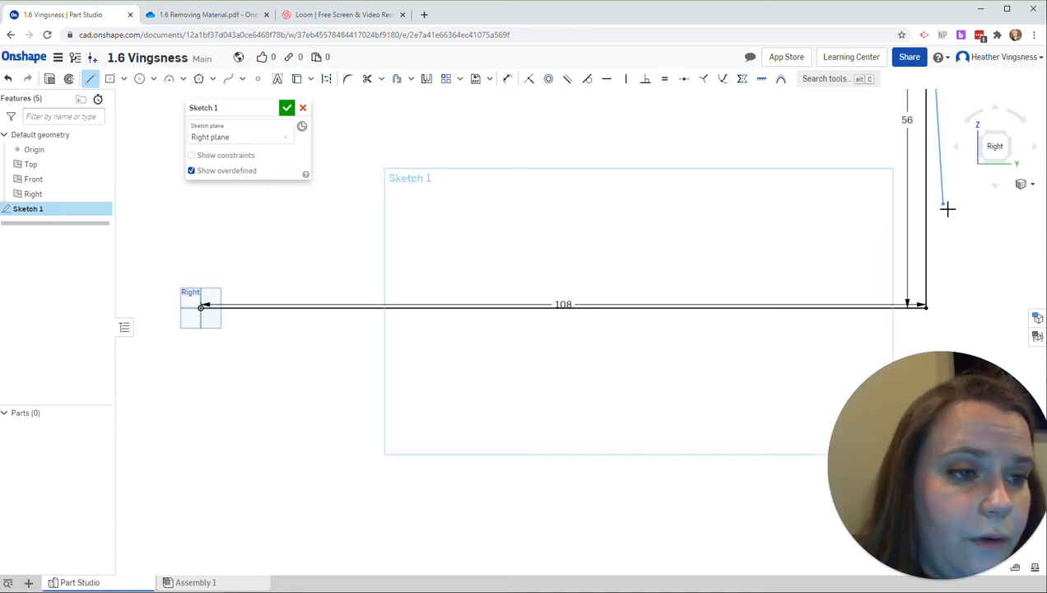
scroll(947, 209, "down", 2)
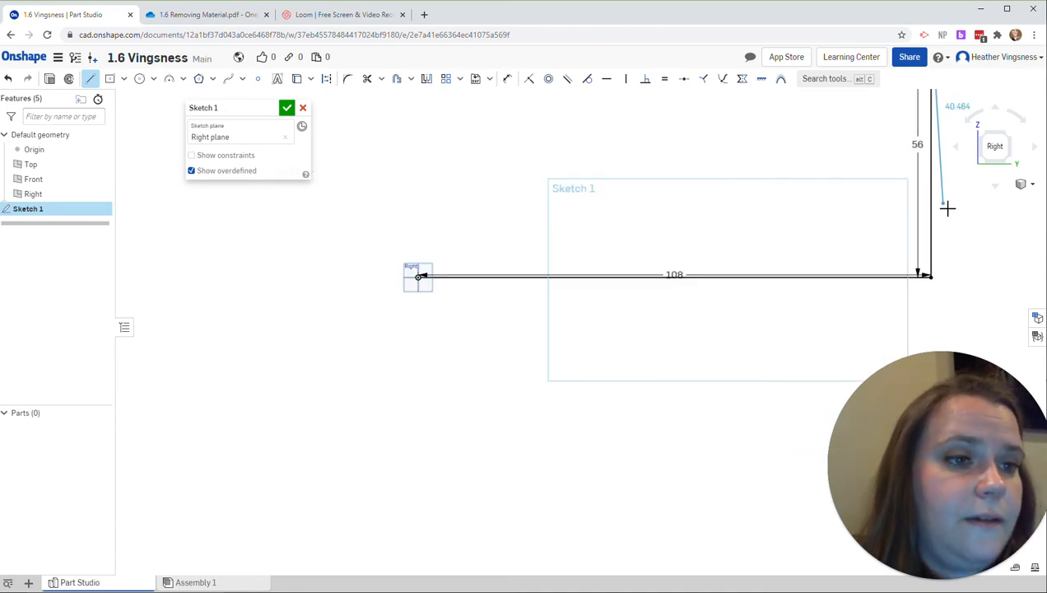
scroll(948, 209, "down", 1)
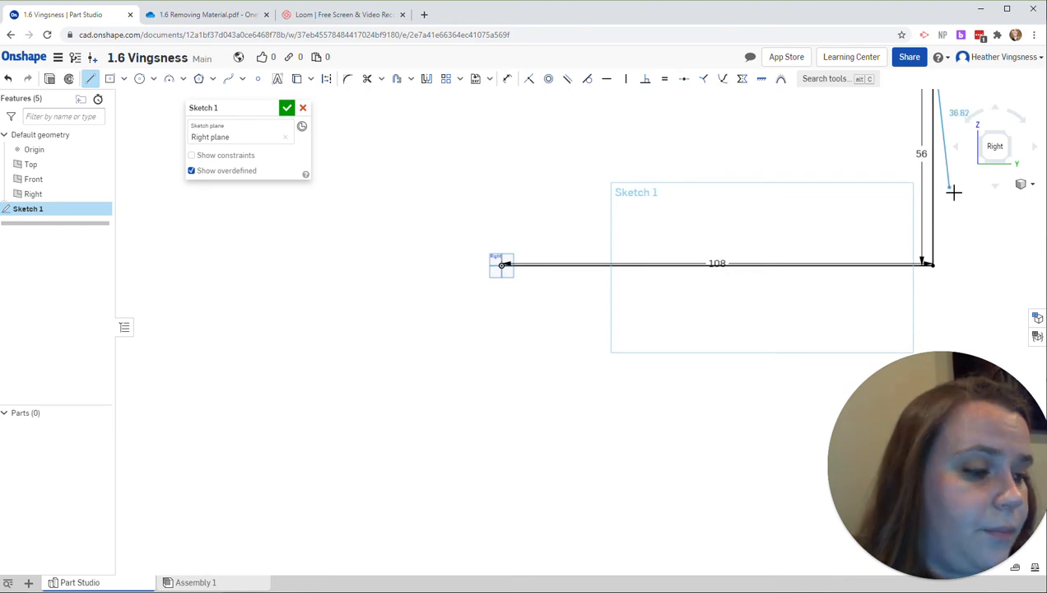
mouse_move(953, 191)
middle_mouse_down()
mouse_move(876, 269)
mouse_move(726, 353)
mouse_move(722, 370)
middle_mouse_up()
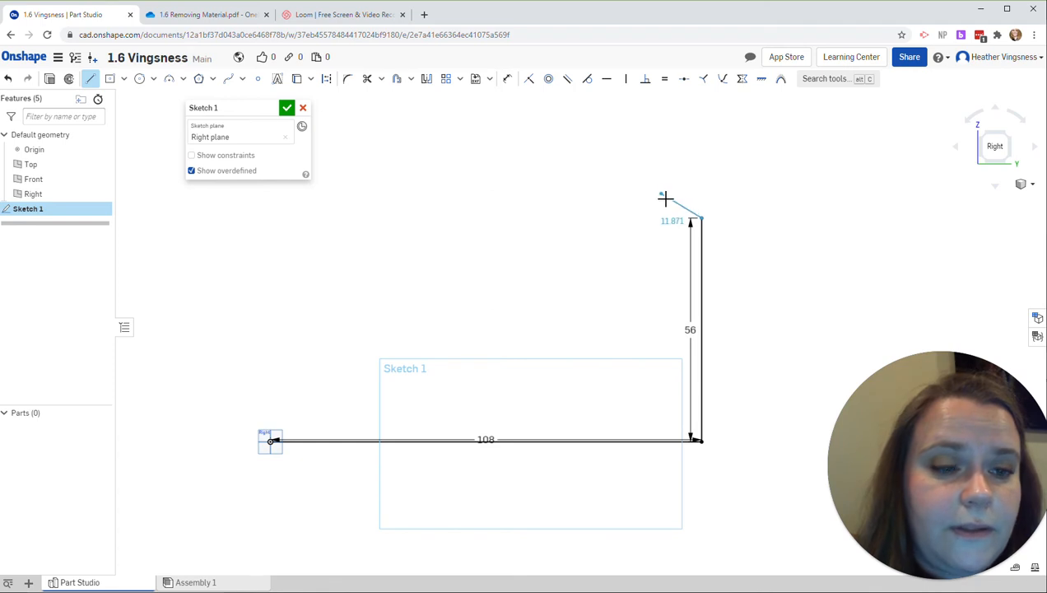
key("Escape")
Step: Check the rear step in the practice drawing and sketch a 12-long horizontal line inward from the vertical line's upper end
left_click(219, 19)
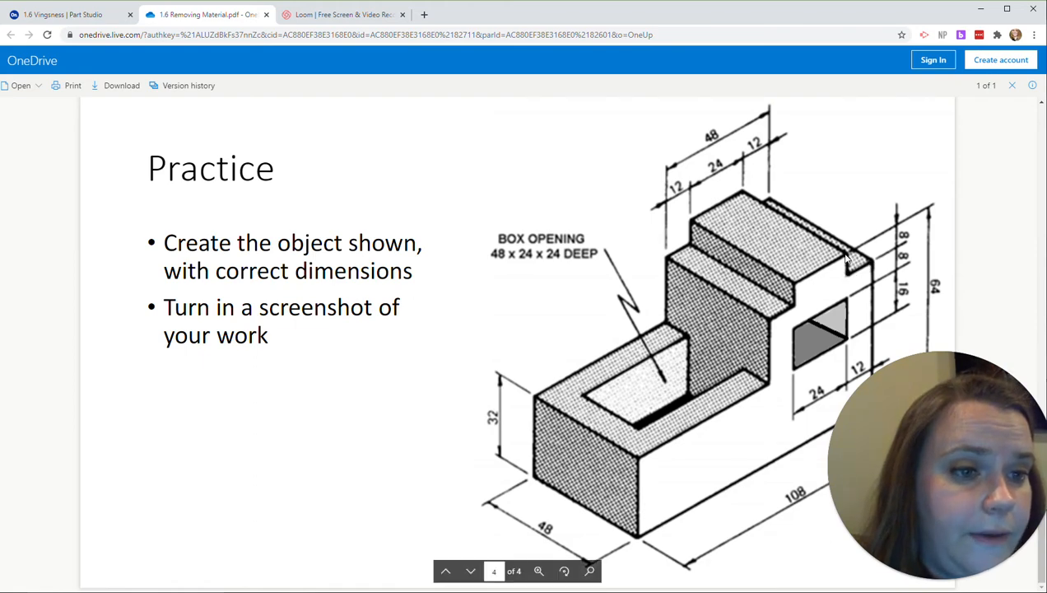
left_click(93, 15)
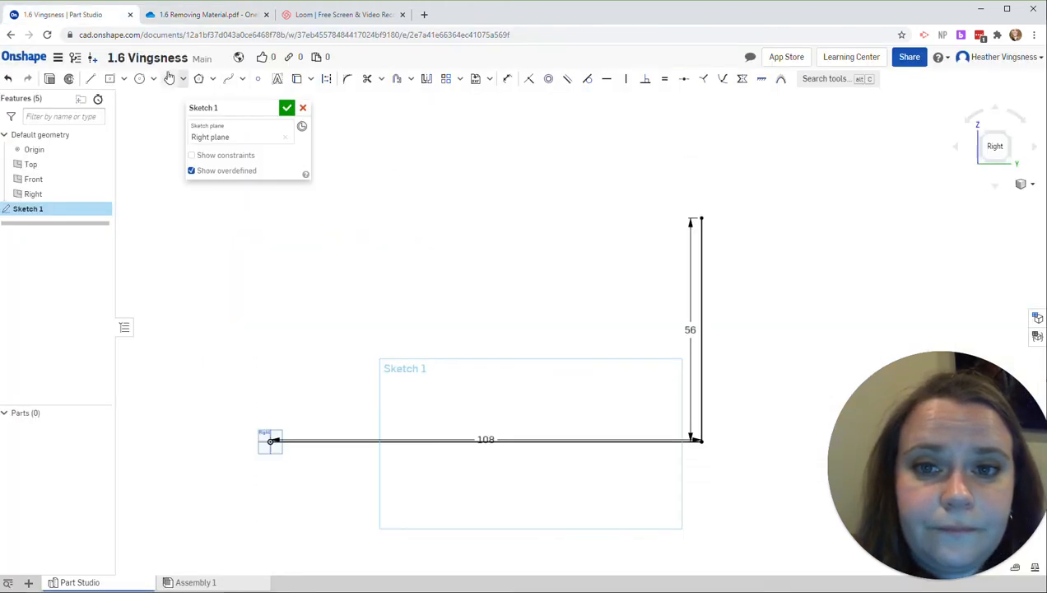
left_click(91, 80)
left_click(702, 220)
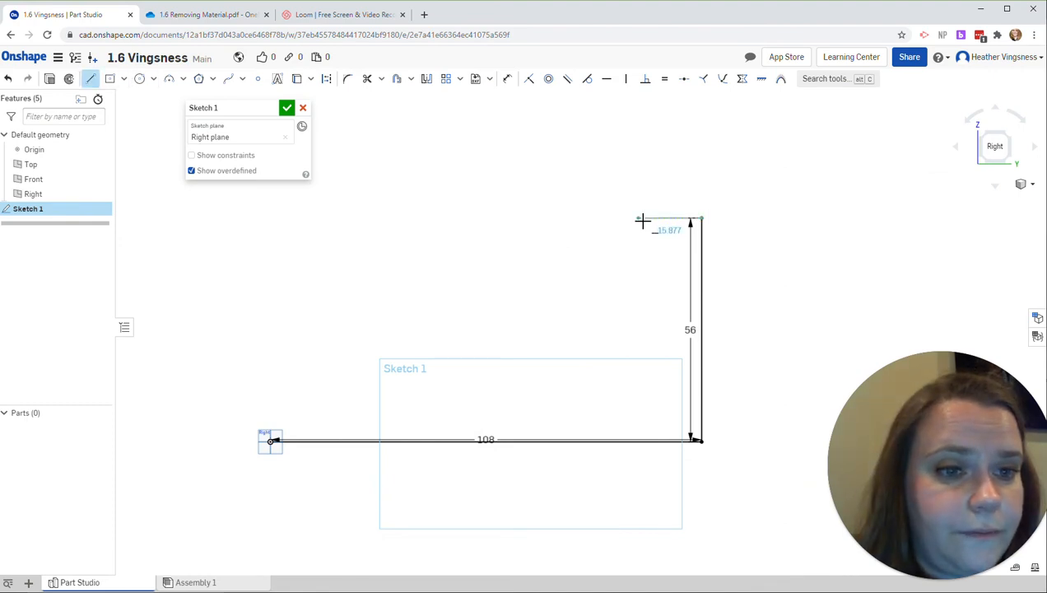
type("12")
key("Return")
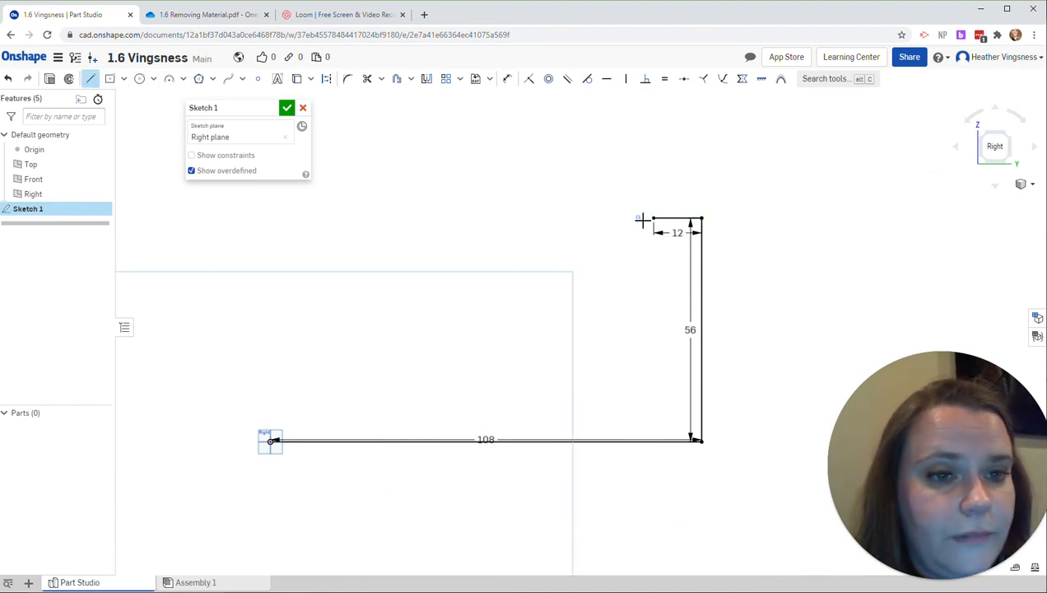
Step: Add an 8-long vertical line upward from the inner end of the 12-long line
type("8")
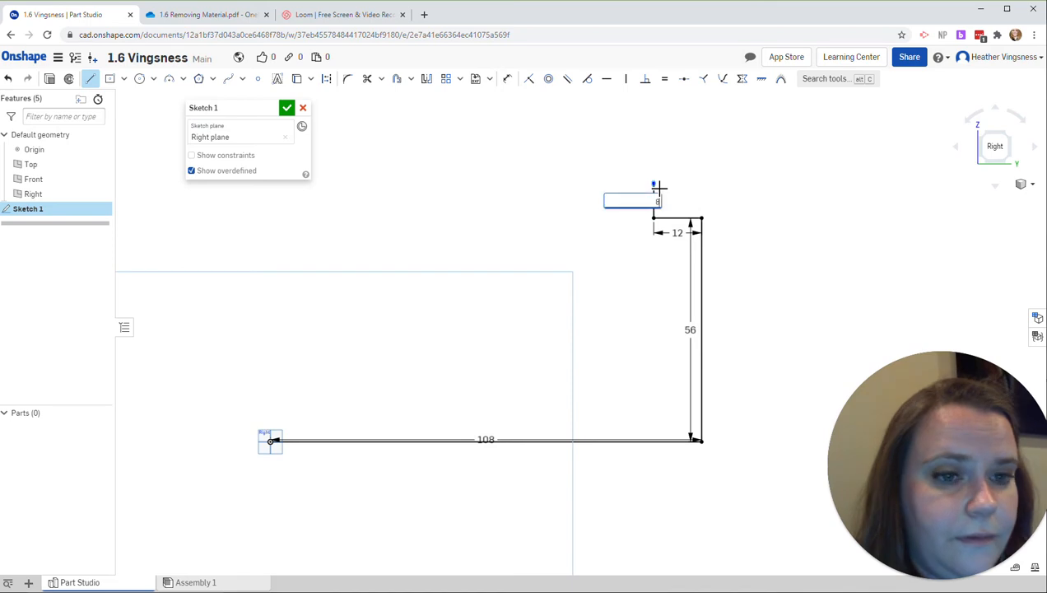
key("Return")
key("Escape")
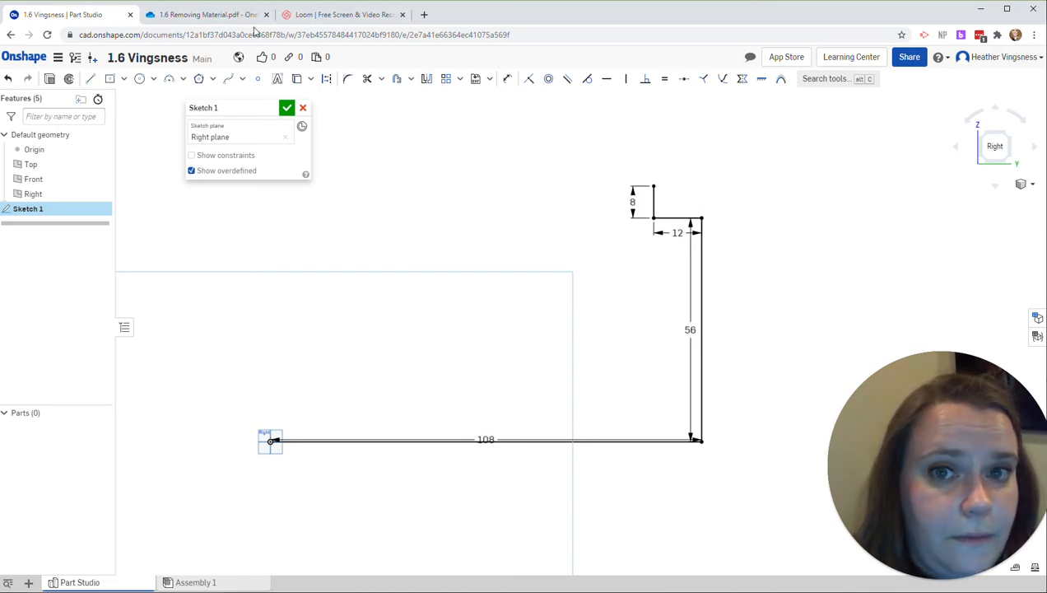
Step: Check the practice drawing and sketch the profile's 24-long top edge horizontally toward the origin side from the 8-long line's upper end
left_click(204, 15)
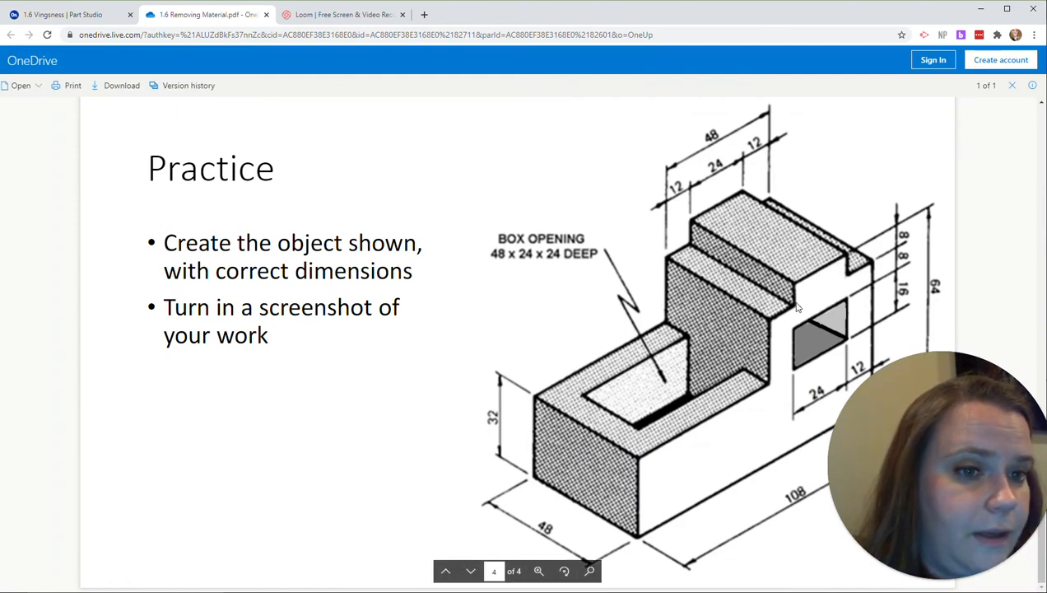
left_click(107, 10)
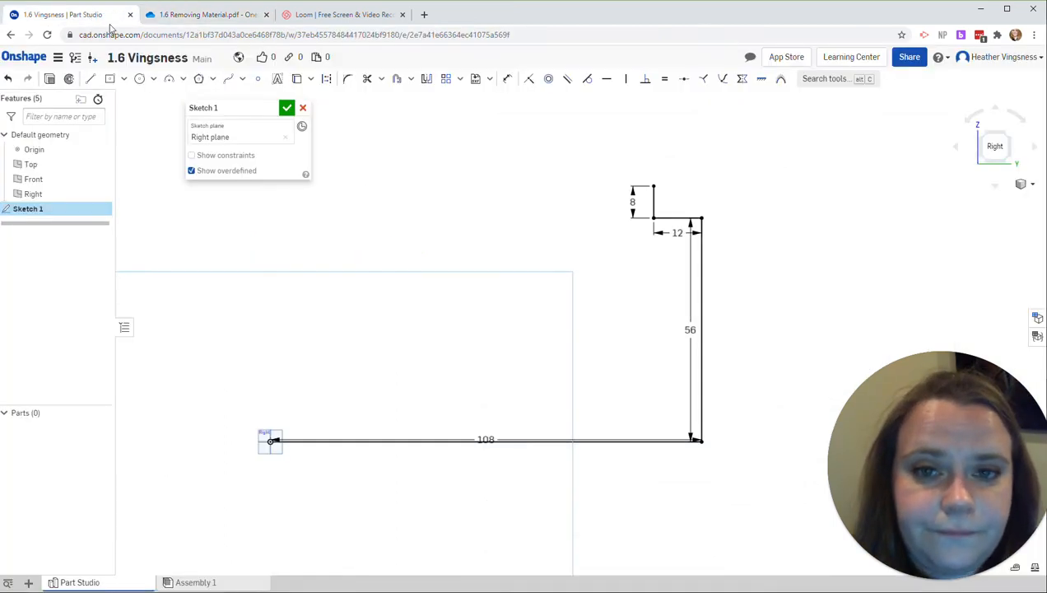
left_click(656, 188)
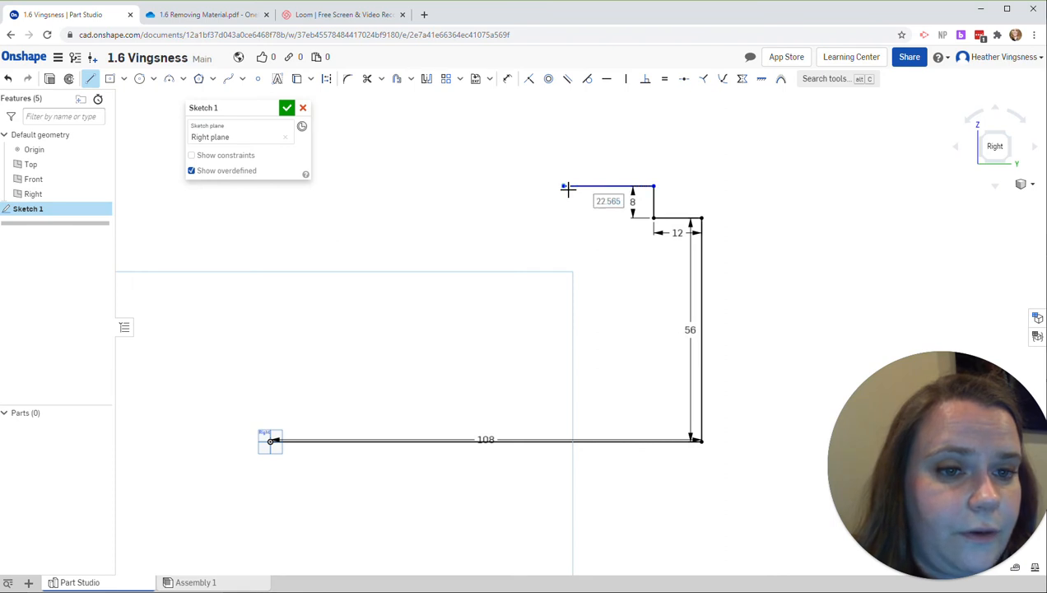
type("24")
key("Return")
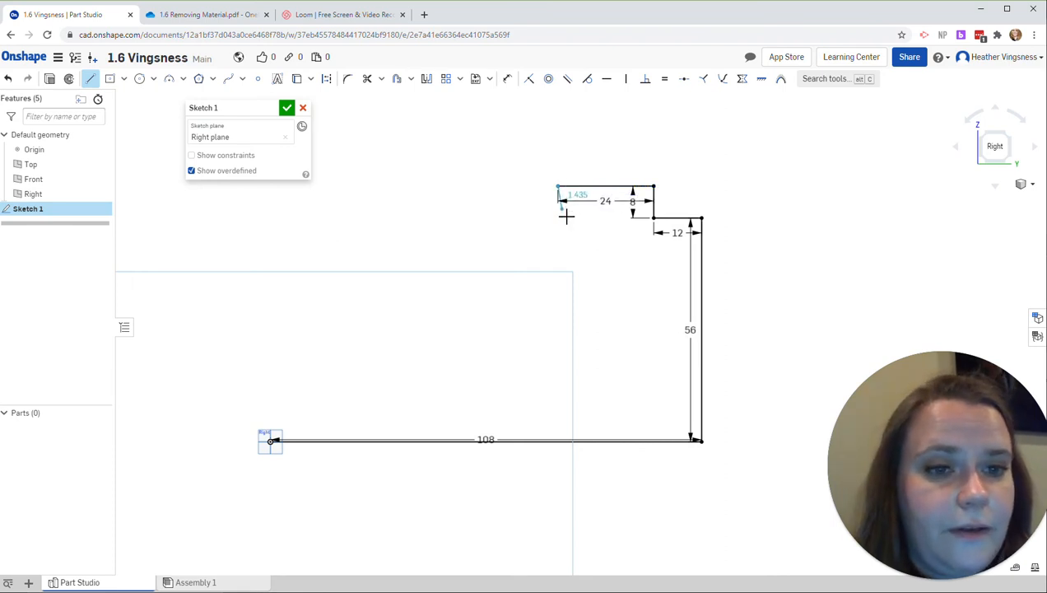
Step: Add an 8-long vertical line downward from the top edge's end and a 12-long horizontal line outward toward the origin side
type("8")
key("Return")
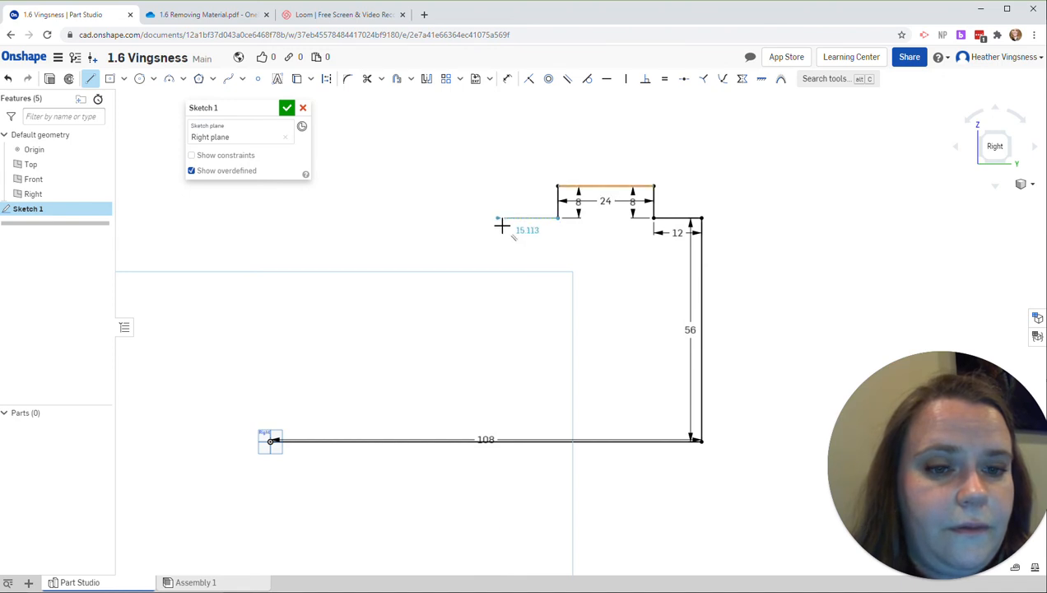
type("12")
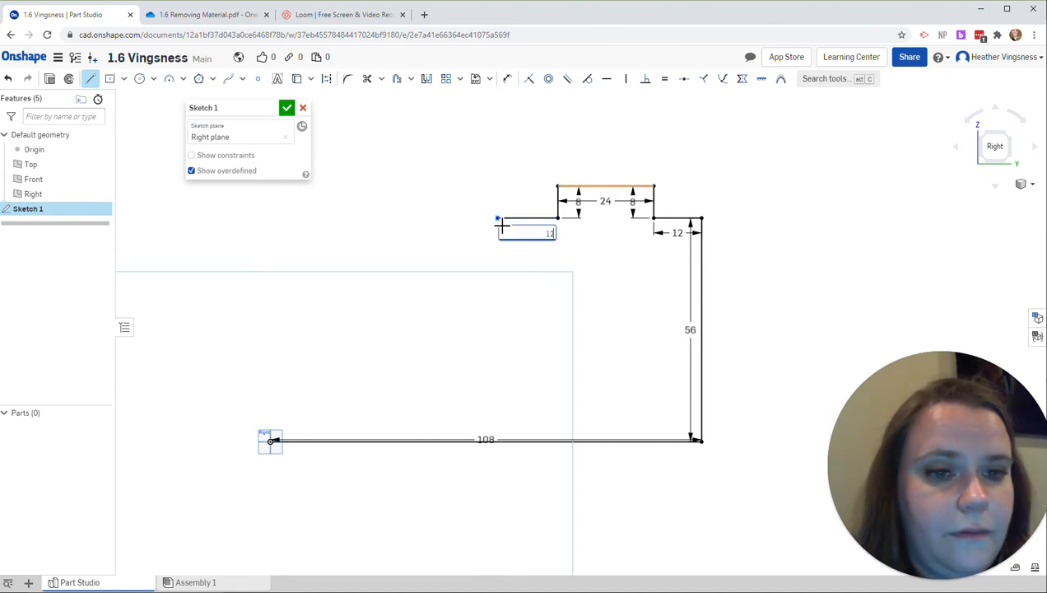
key("Return")
key("Escape")
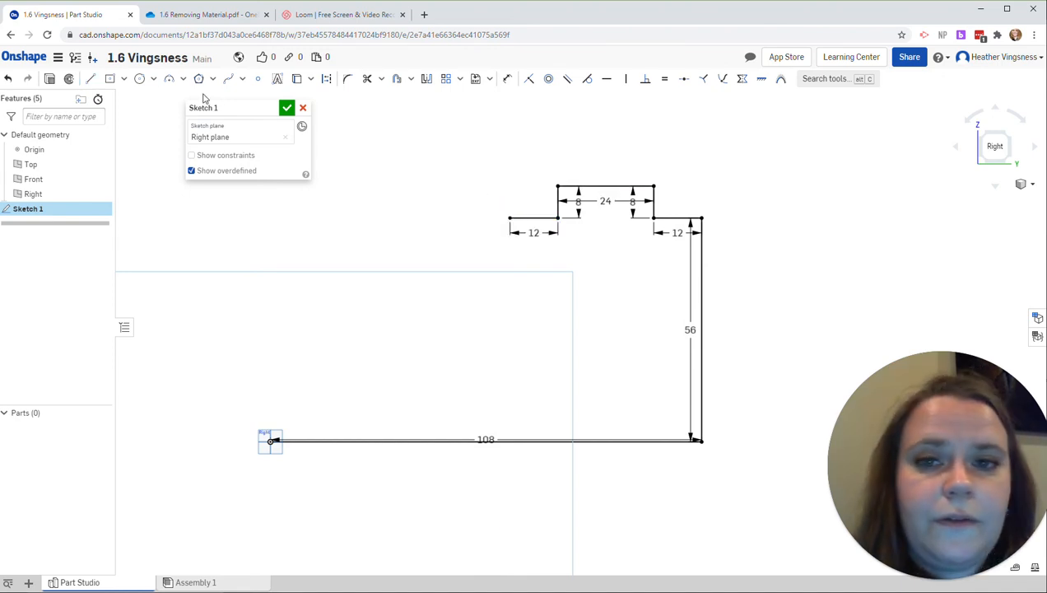
Step: Check the practice drawing and close the profile with a 24-long line down, a 60-long horizontal line and a vertical line to the origin
left_click(306, 16)
left_click(242, 16)
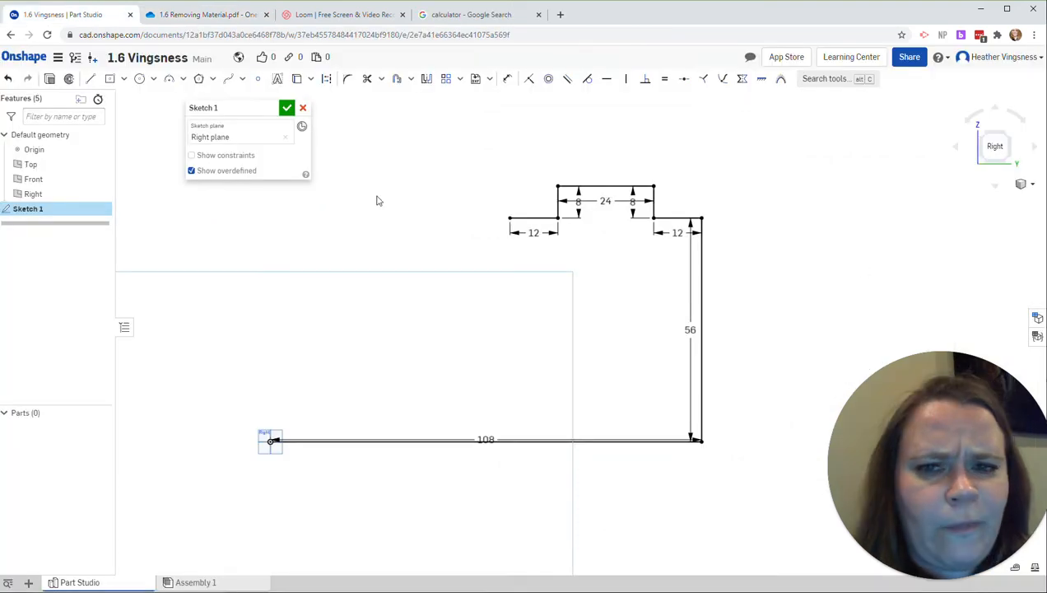
left_click(90, 80)
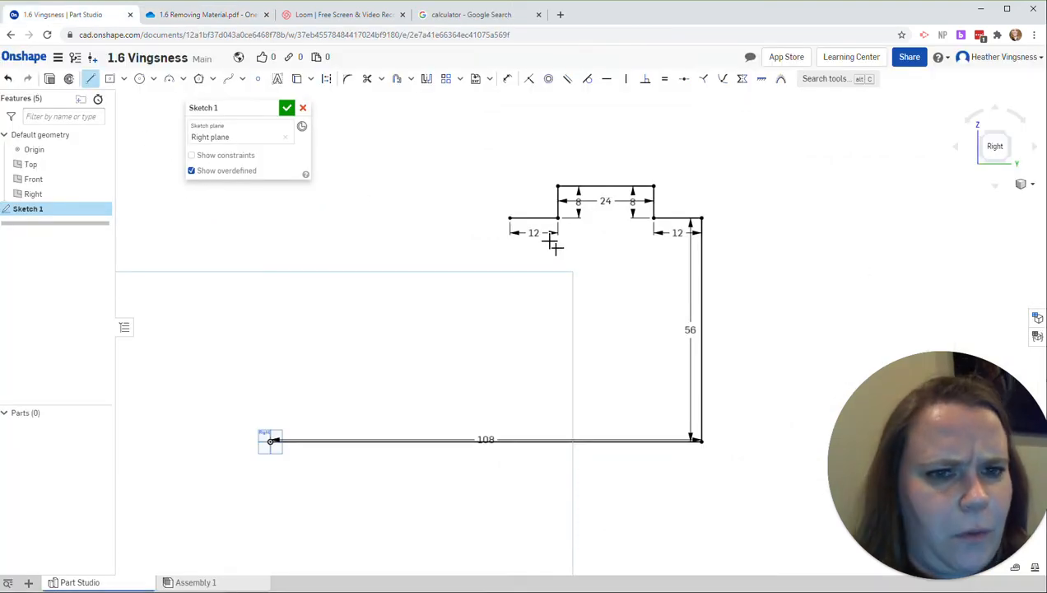
left_click(511, 218)
left_click(516, 325)
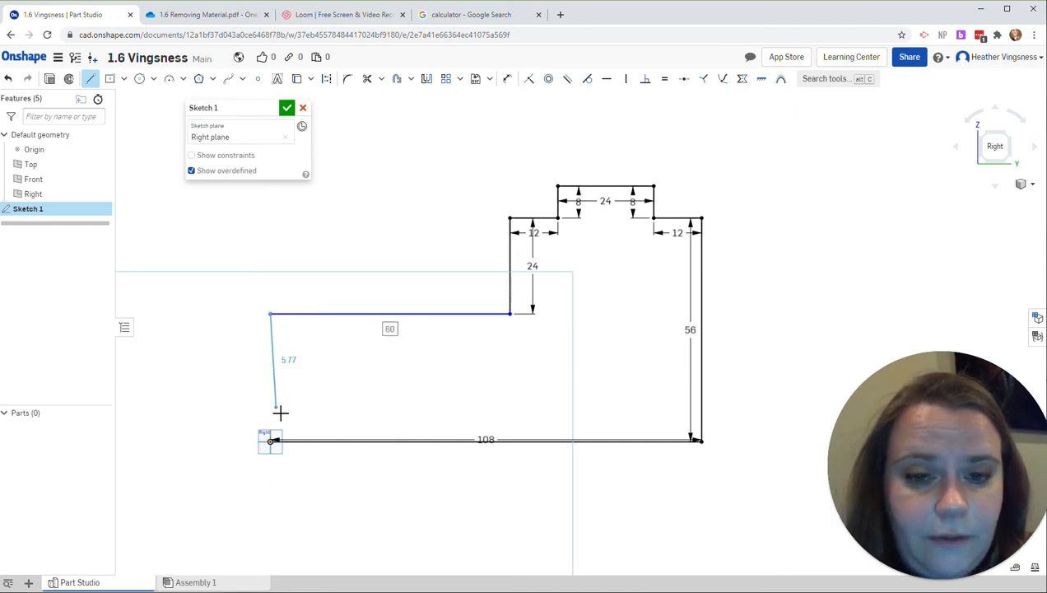
left_click(272, 441)
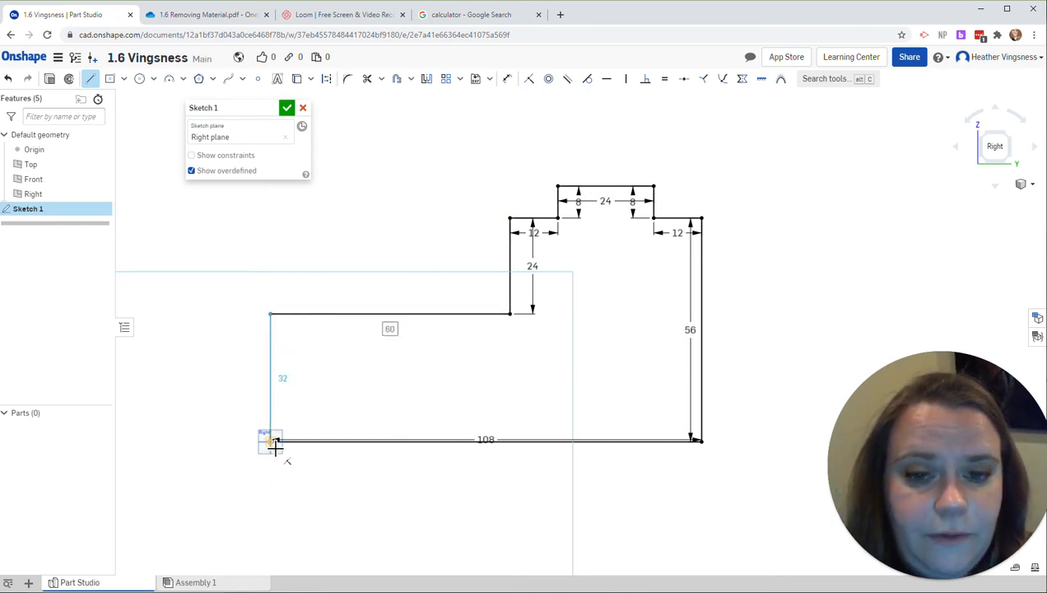
left_click(272, 441)
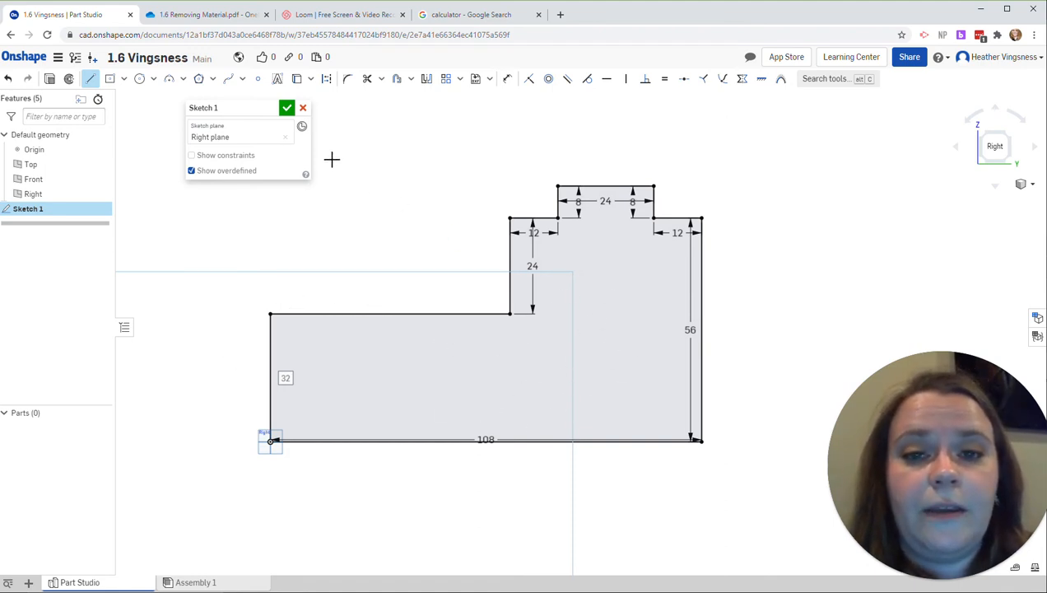
left_click(287, 109)
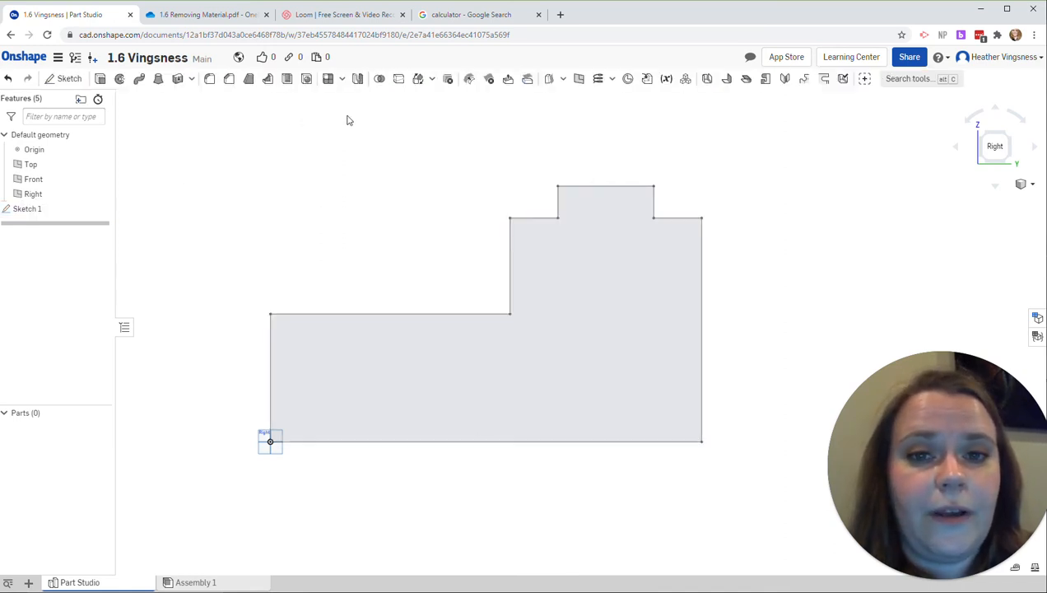
Step: Check the block's width in the practice drawing and extrude the closed side profile 48 in as a new solid
left_click(980, 140)
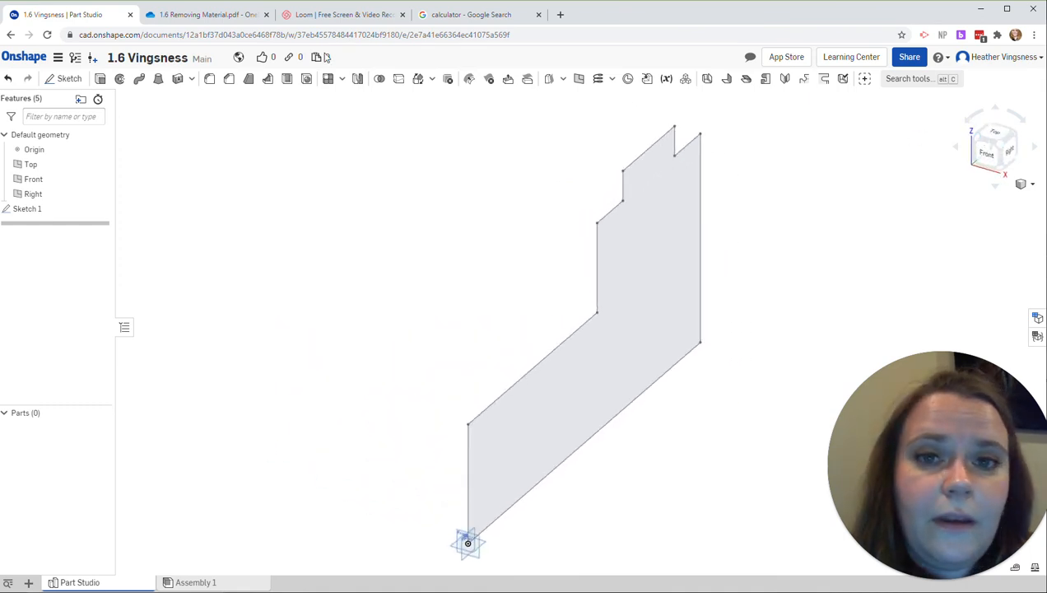
left_click(206, 14)
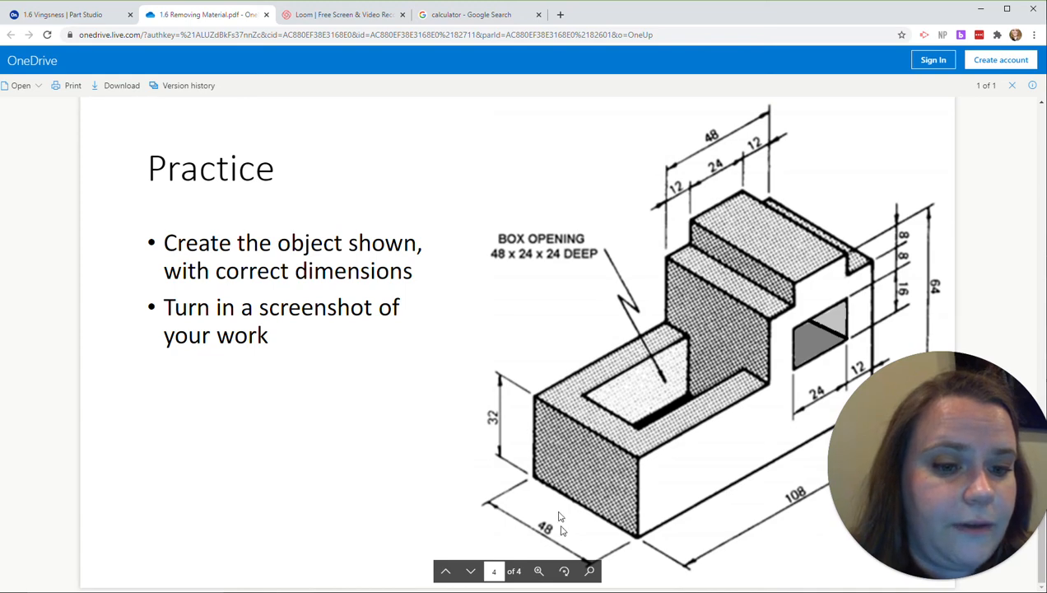
left_click(97, 17)
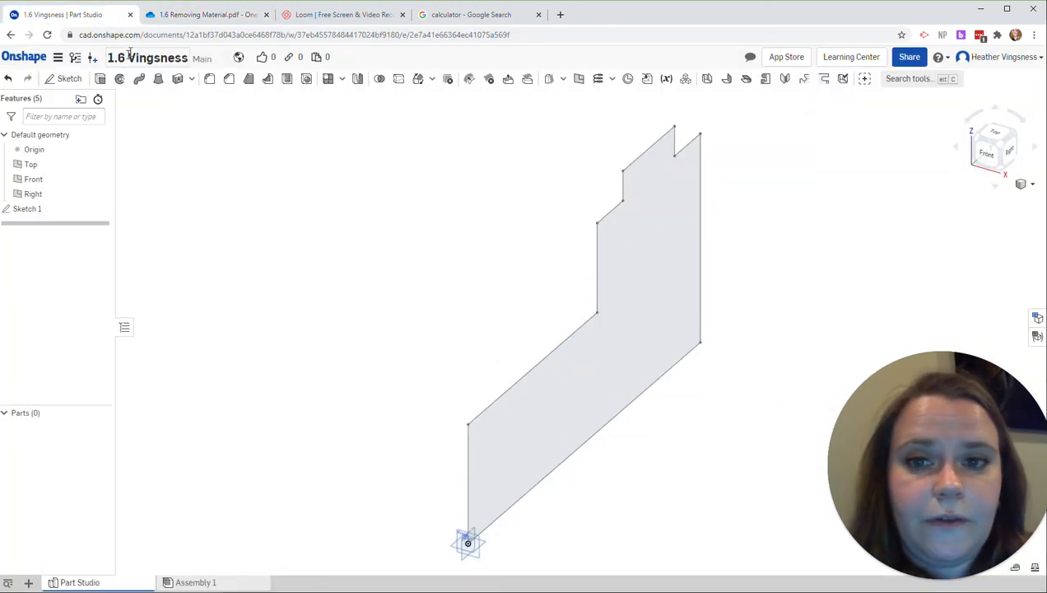
left_click(100, 79)
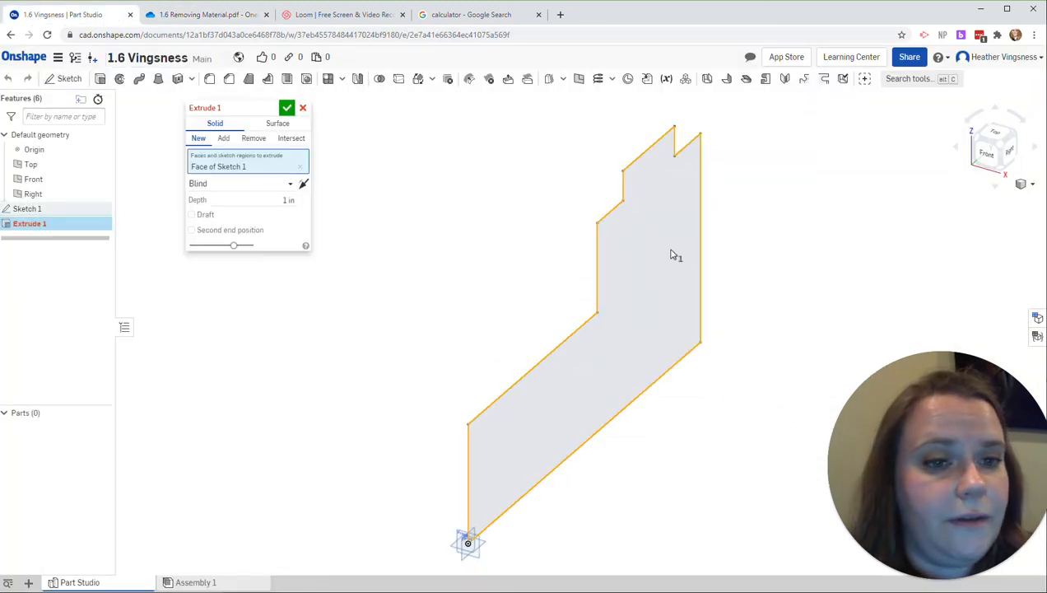
left_click(287, 200)
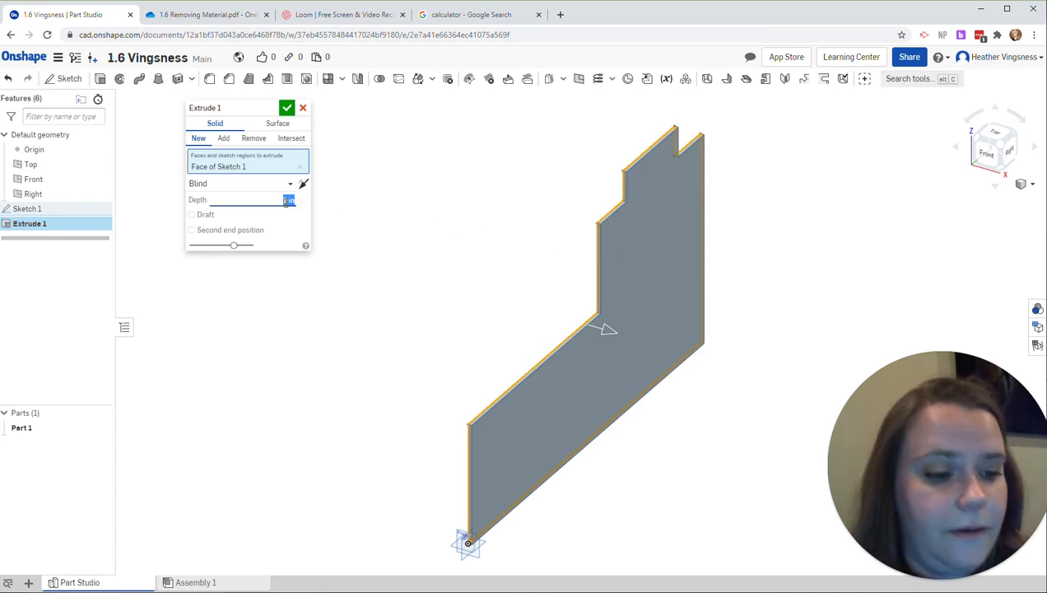
type("48")
key("Return")
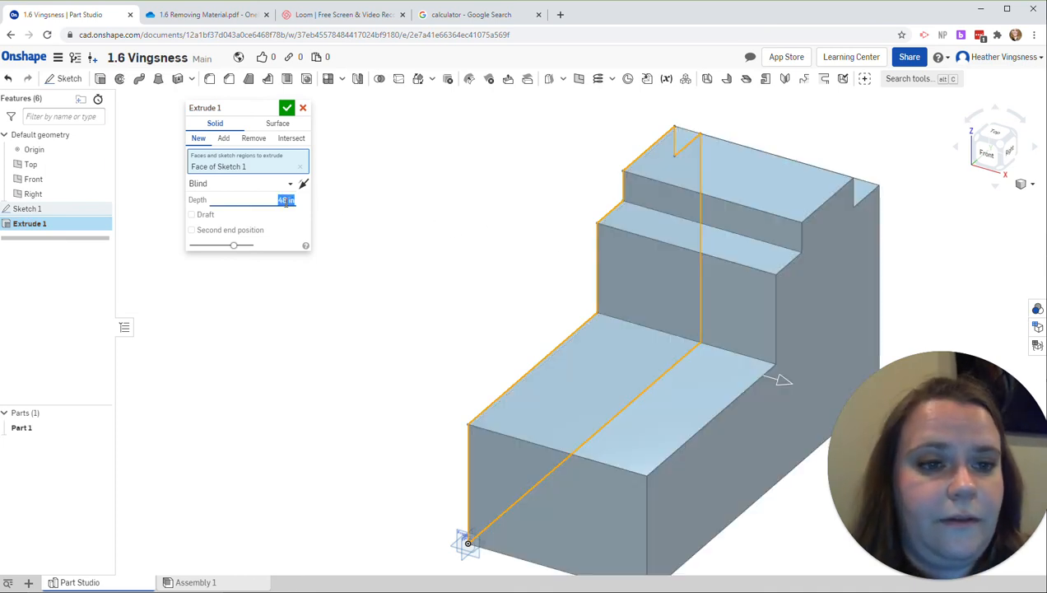
left_click(286, 108)
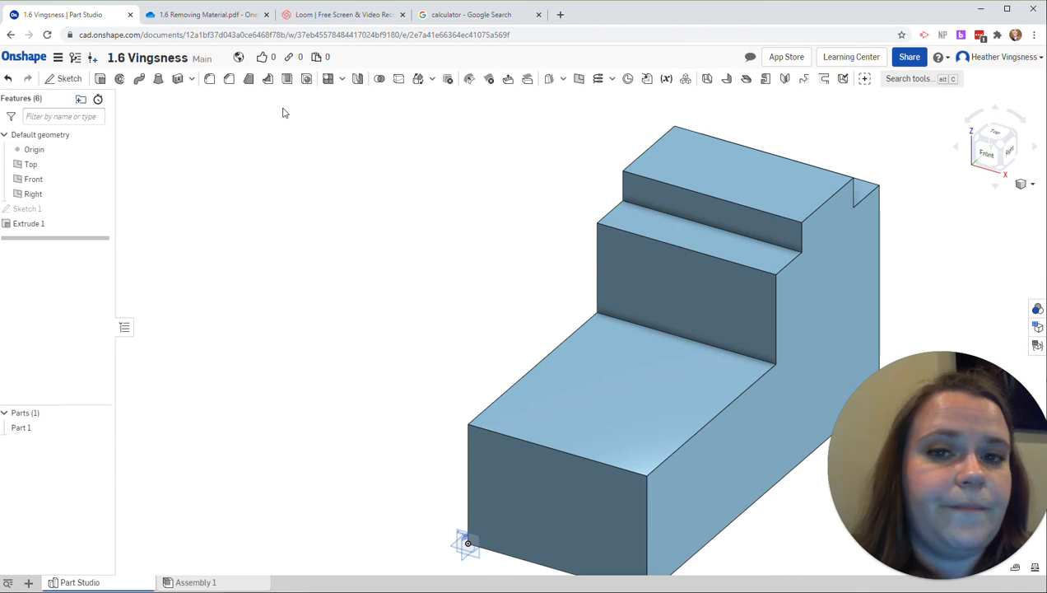
Step: Check the box opening in the practice drawing and start a sketch on the top face of the block's low front section
left_click(234, 21)
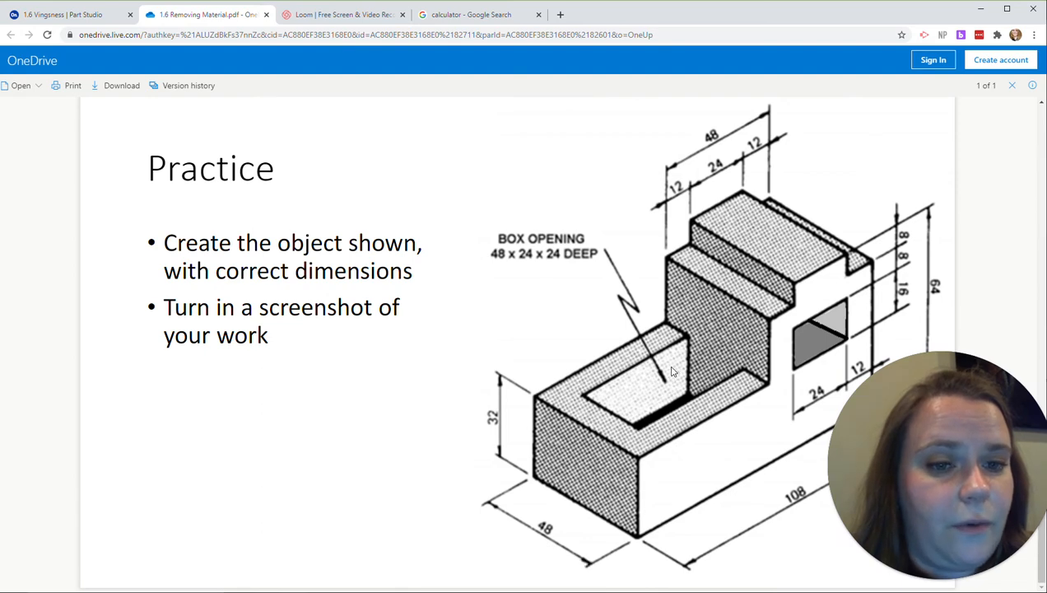
left_click(66, 16)
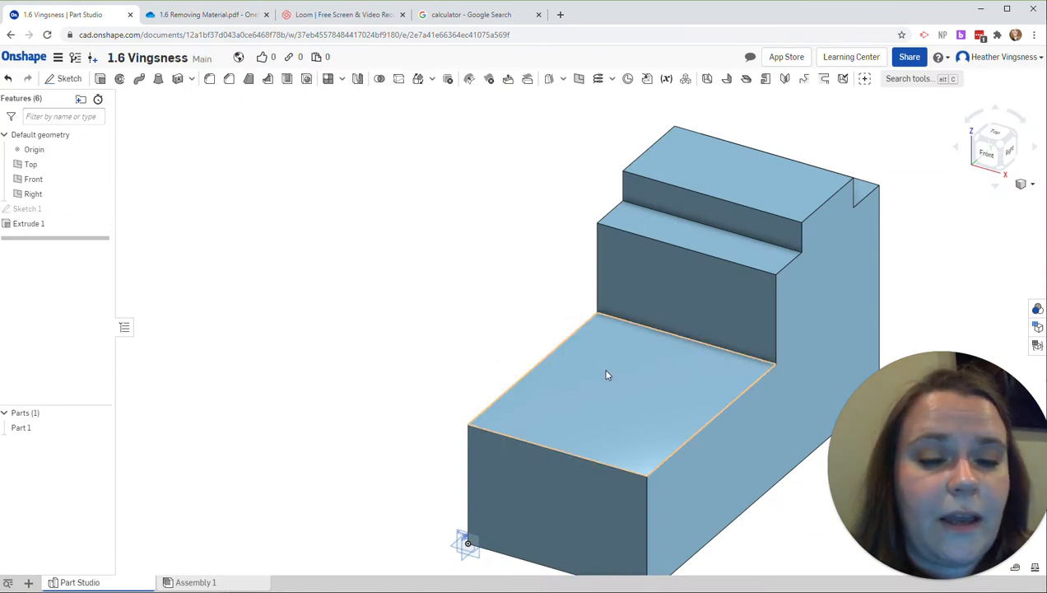
left_click(204, 14)
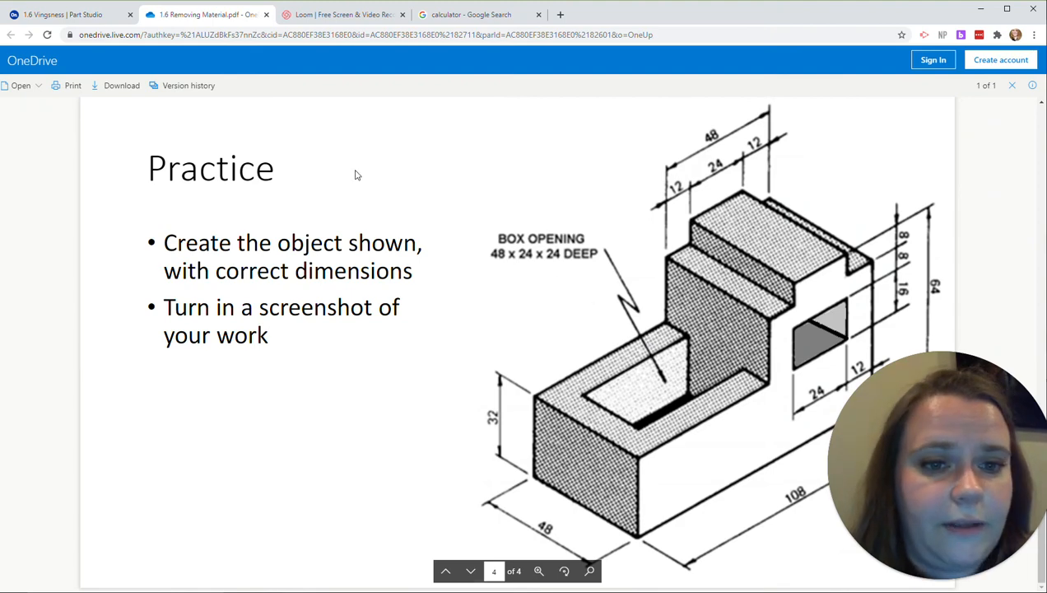
left_click(90, 15)
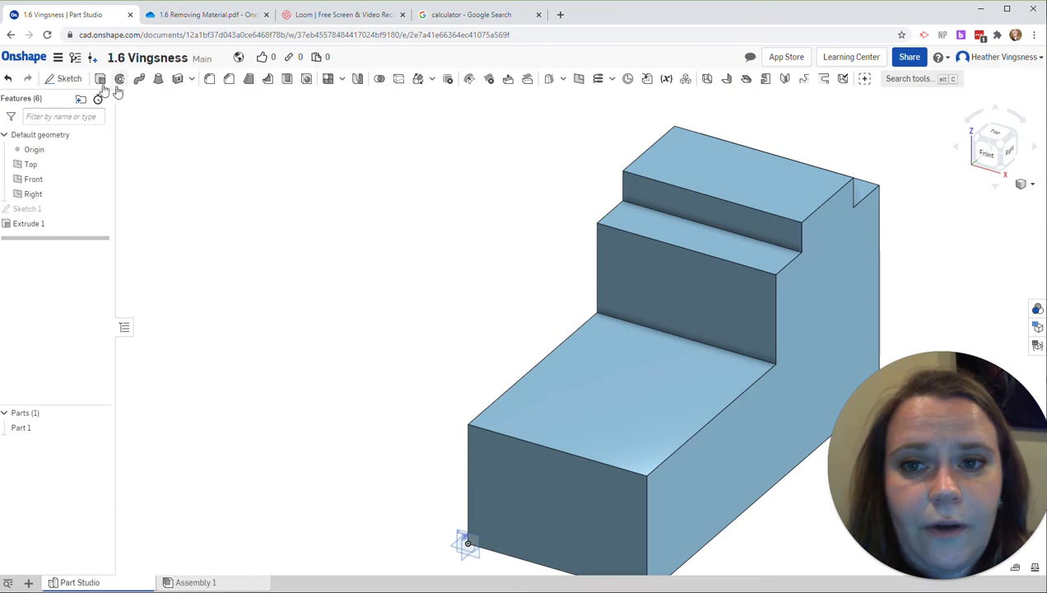
left_click(58, 79)
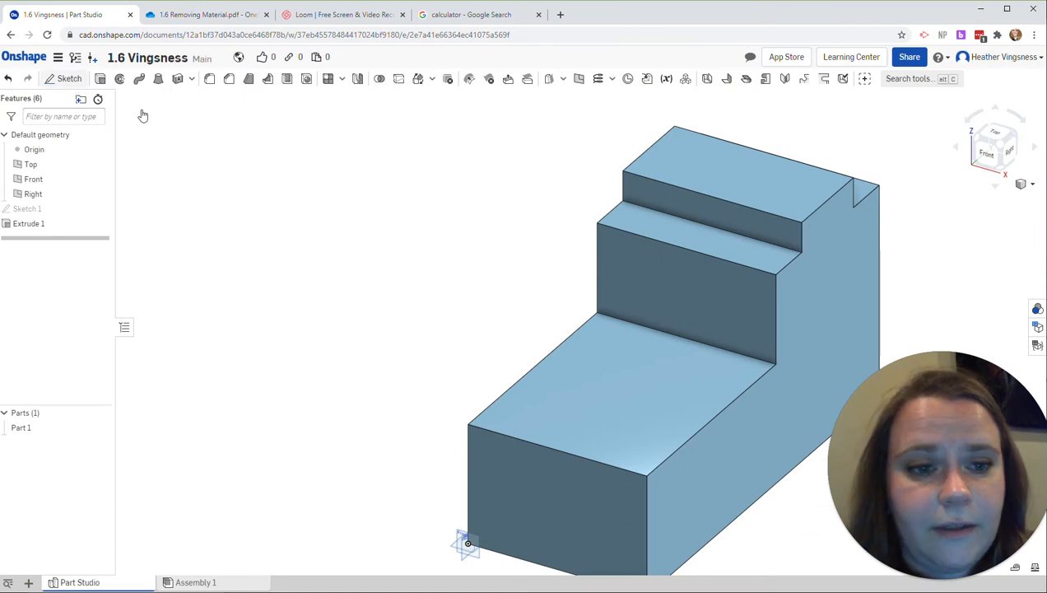
left_click(624, 374)
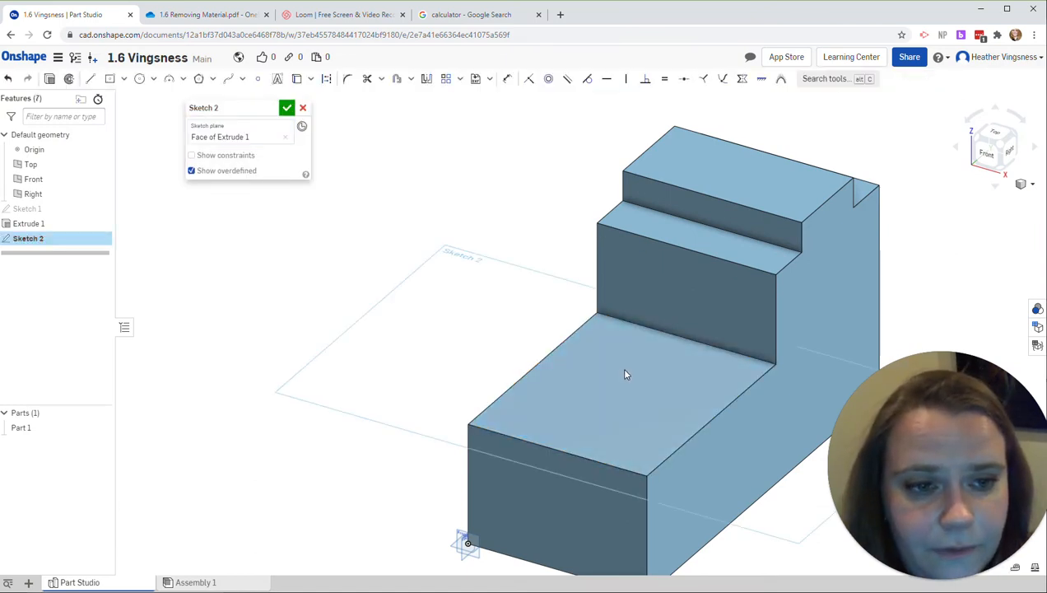
Step: Draw a corner rectangle from the face's rear edge, 24 wide and 48 long, for the box opening
left_click(124, 79)
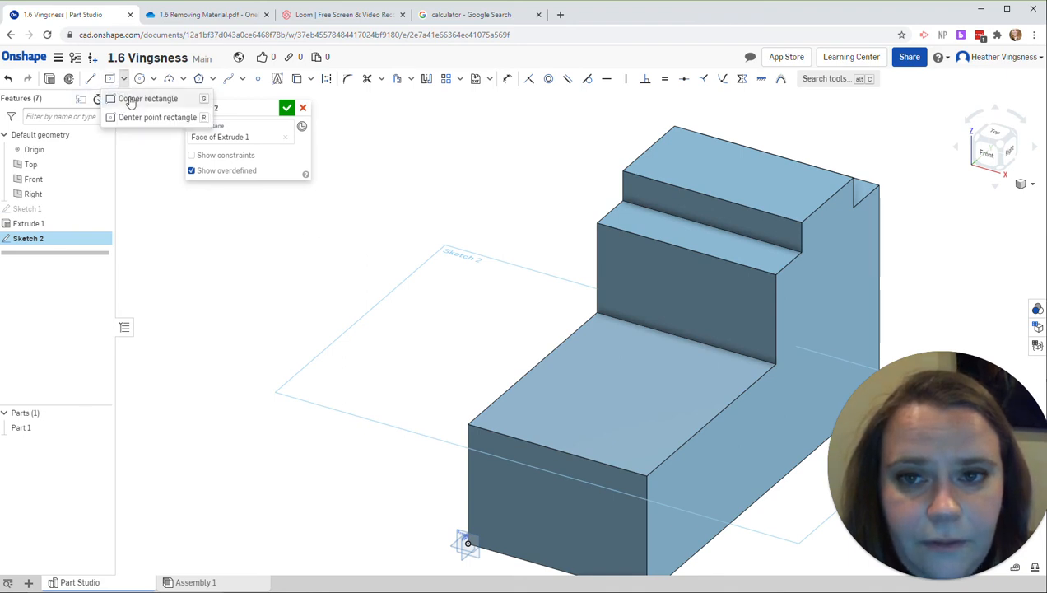
left_click(140, 99)
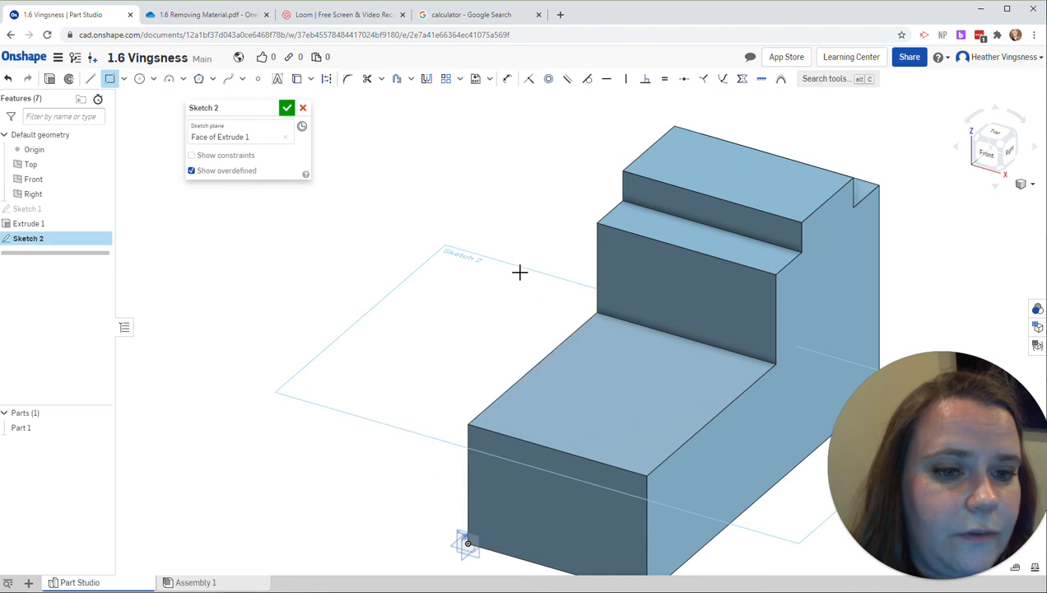
left_click(636, 327)
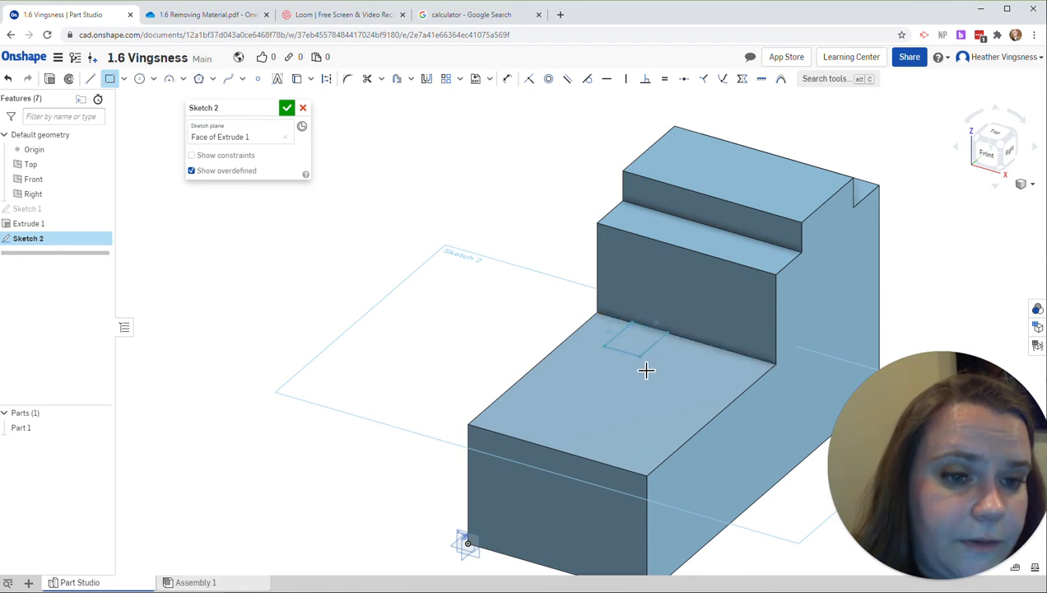
left_click(636, 444)
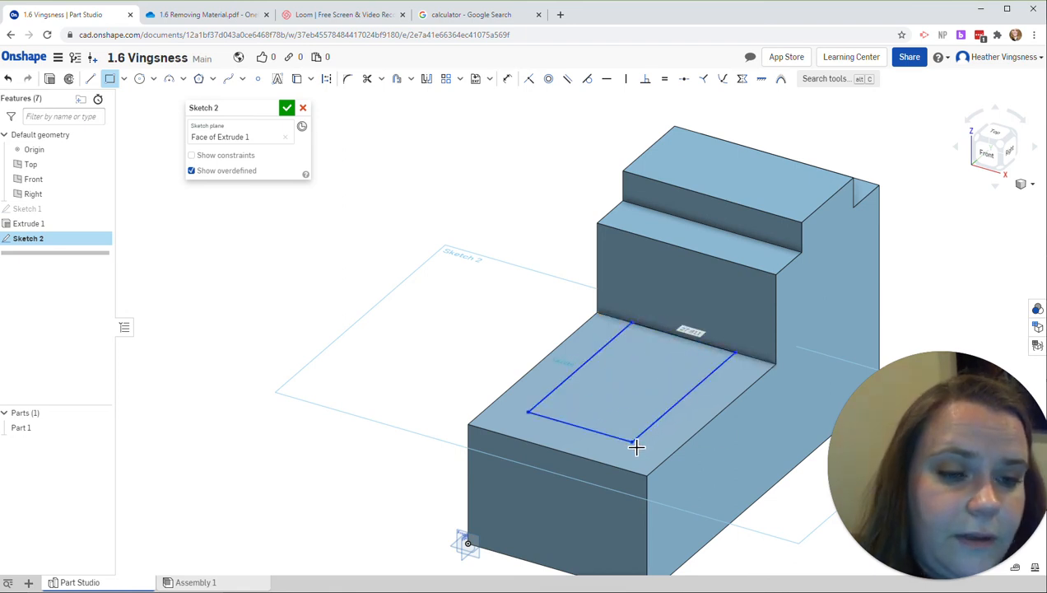
type("24")
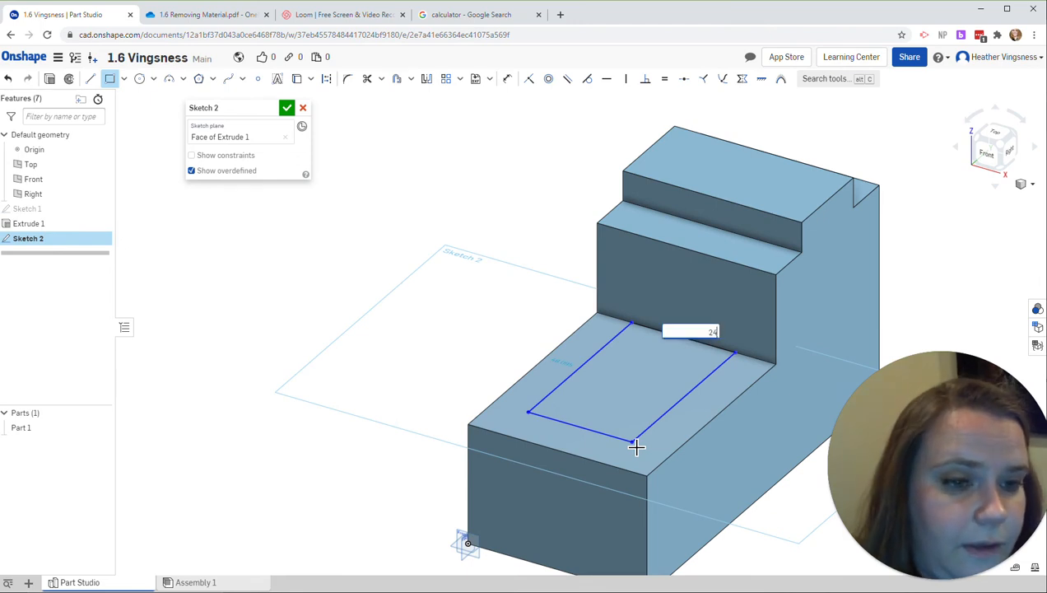
key("Return")
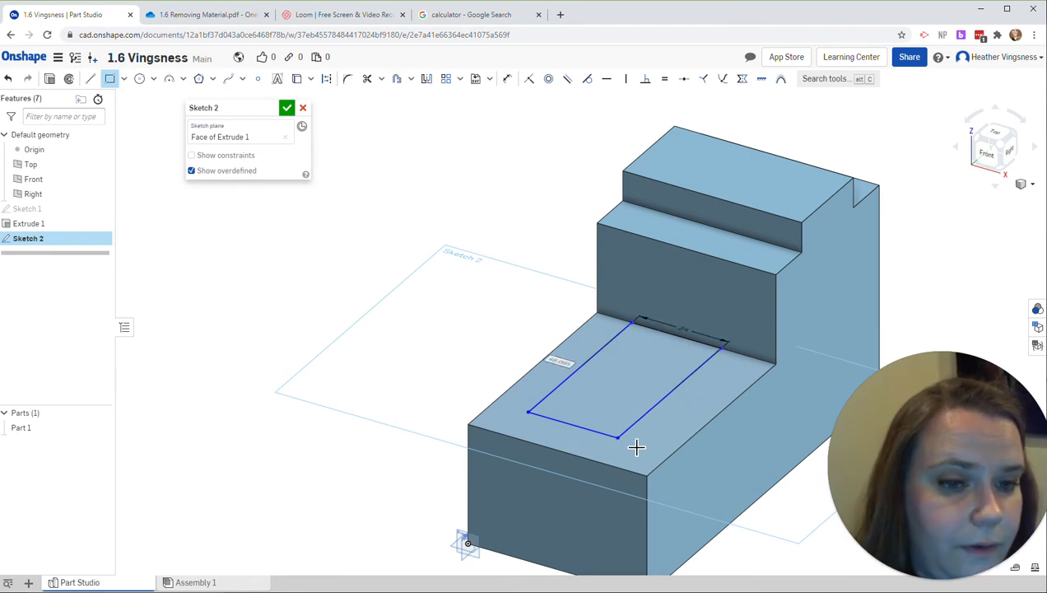
type("48")
key("Return")
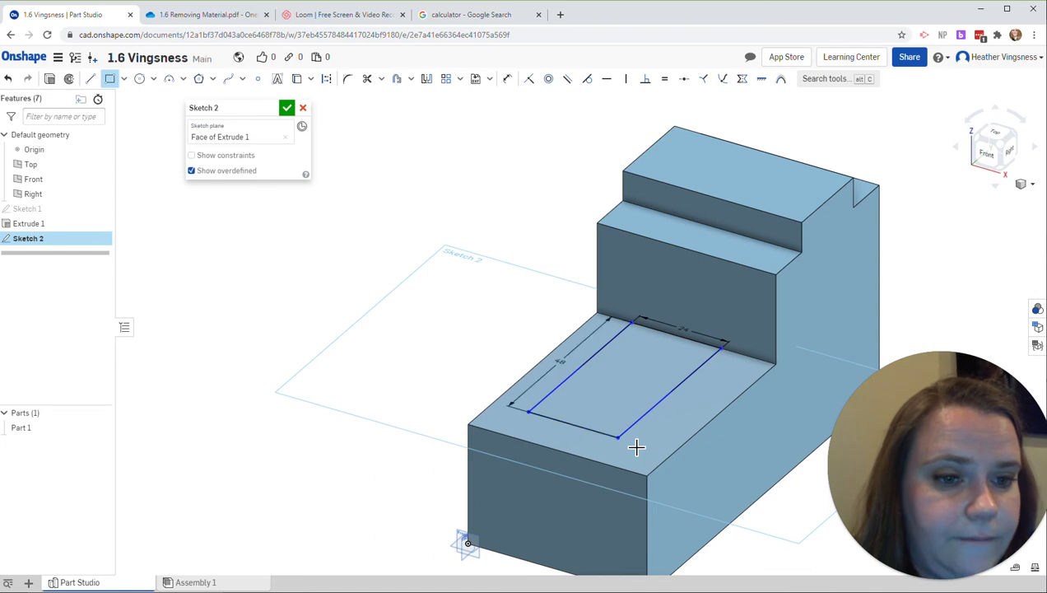
key("Escape")
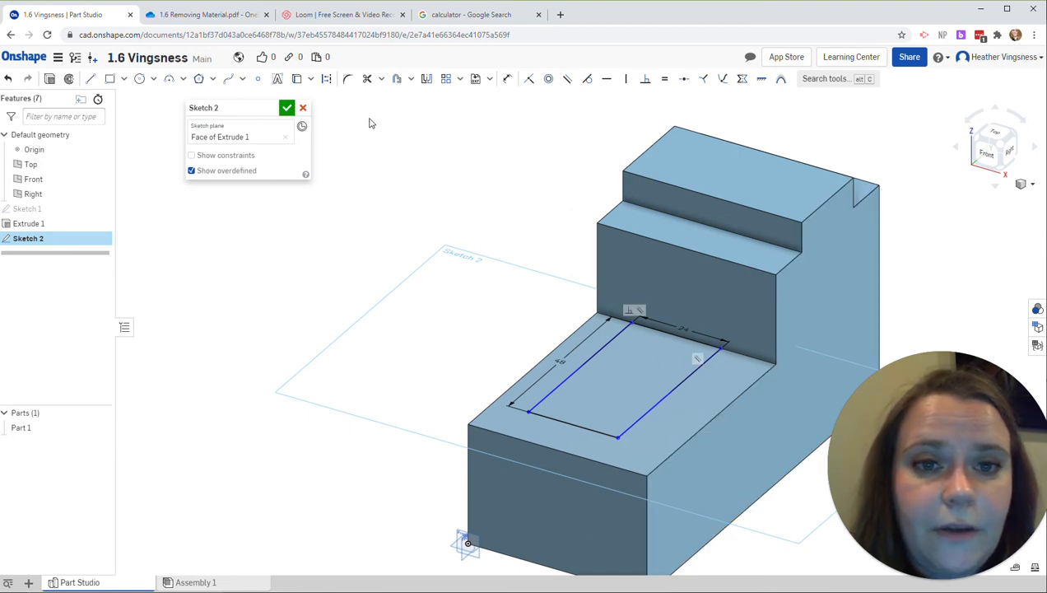
Step: Project the low top face's outline into the sketch and add a reference dimension along its front edge
left_click(297, 79)
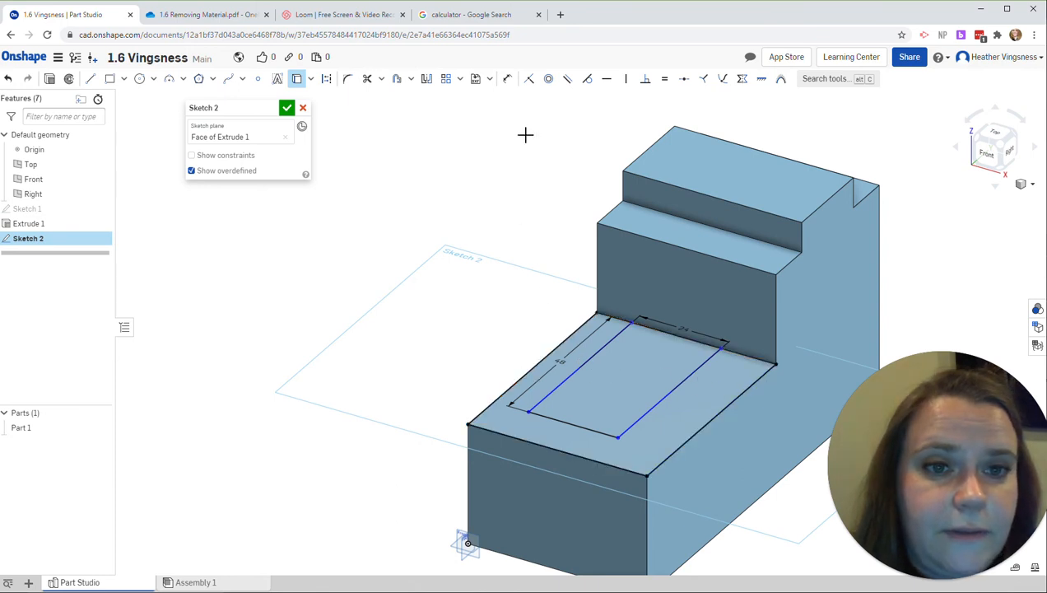
left_click(507, 78)
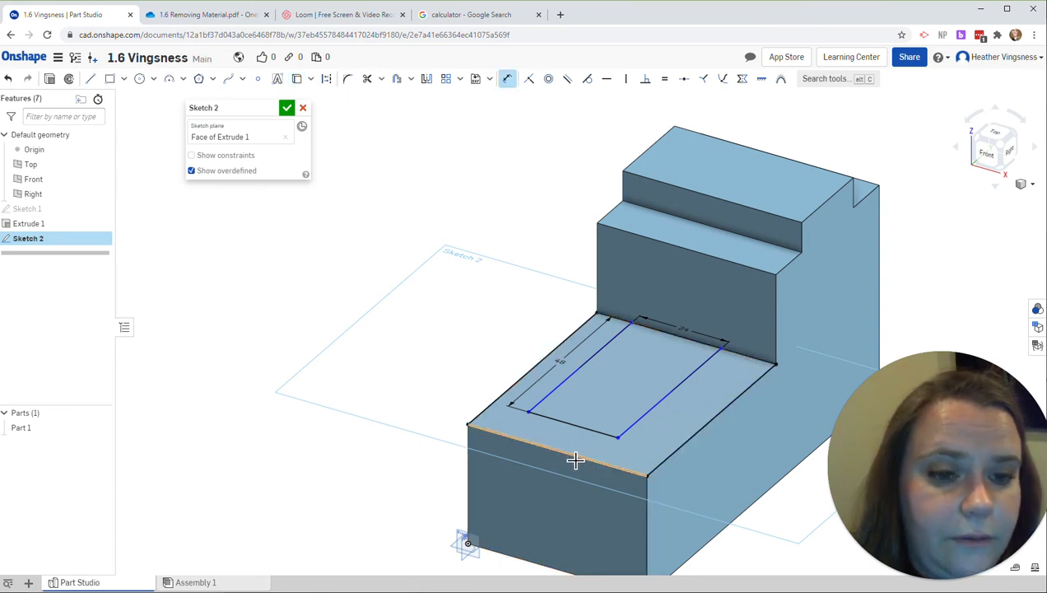
left_click(575, 460)
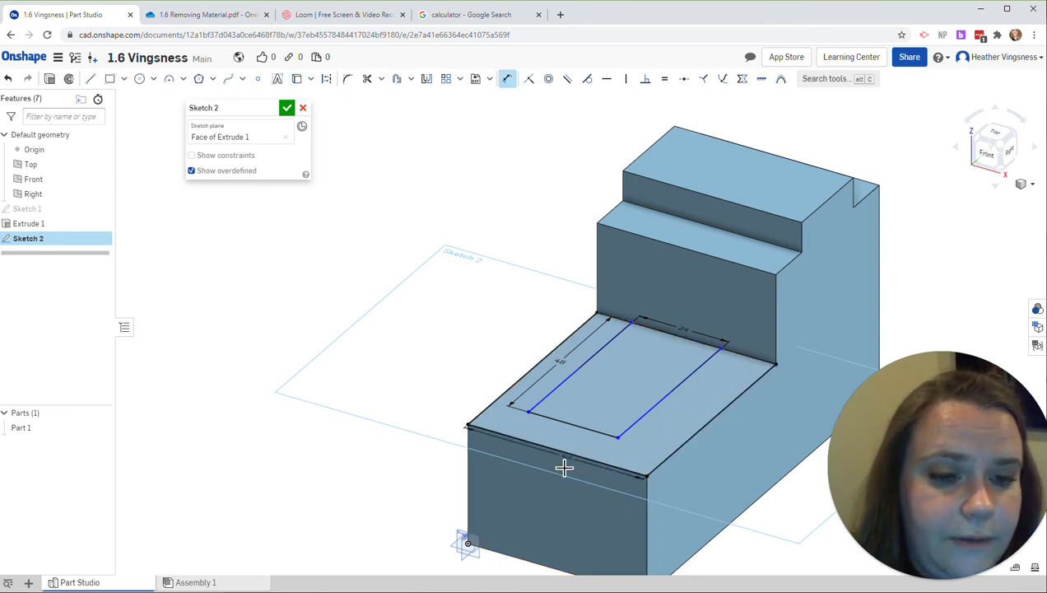
left_click(512, 489)
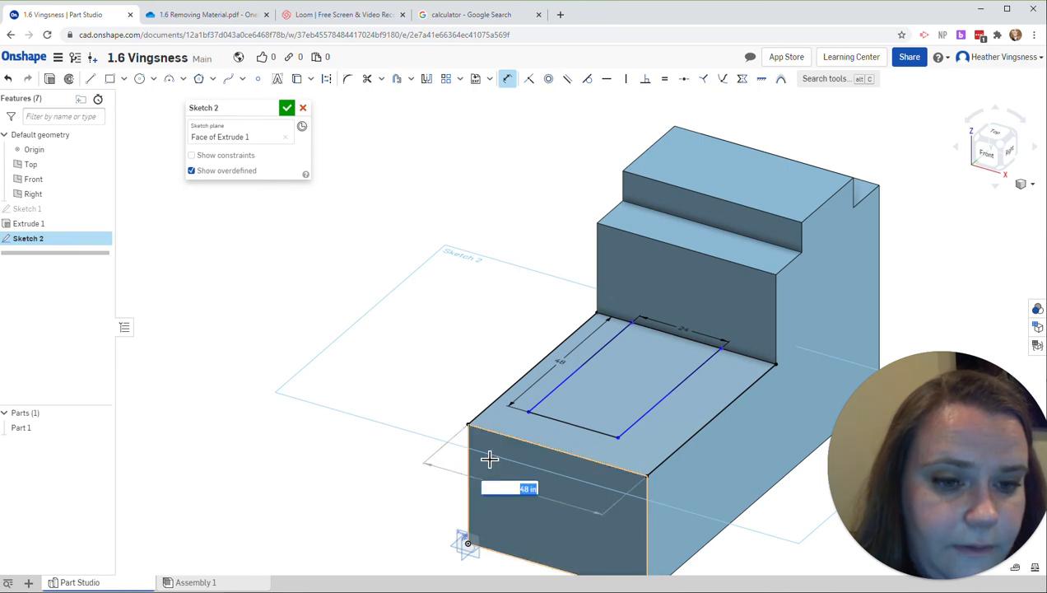
key("Return")
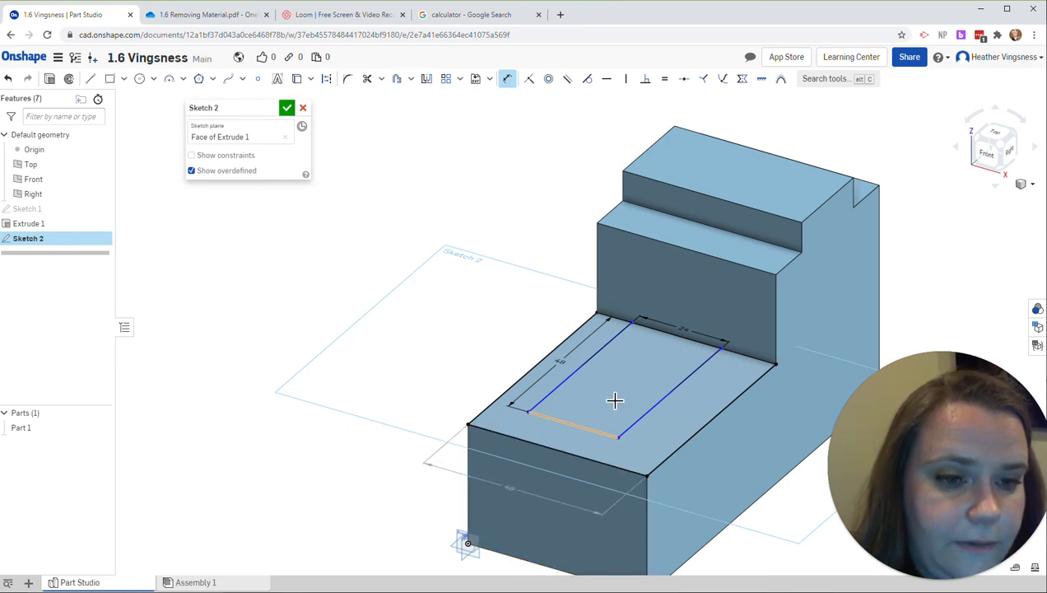
left_click(580, 431)
left_click(574, 437)
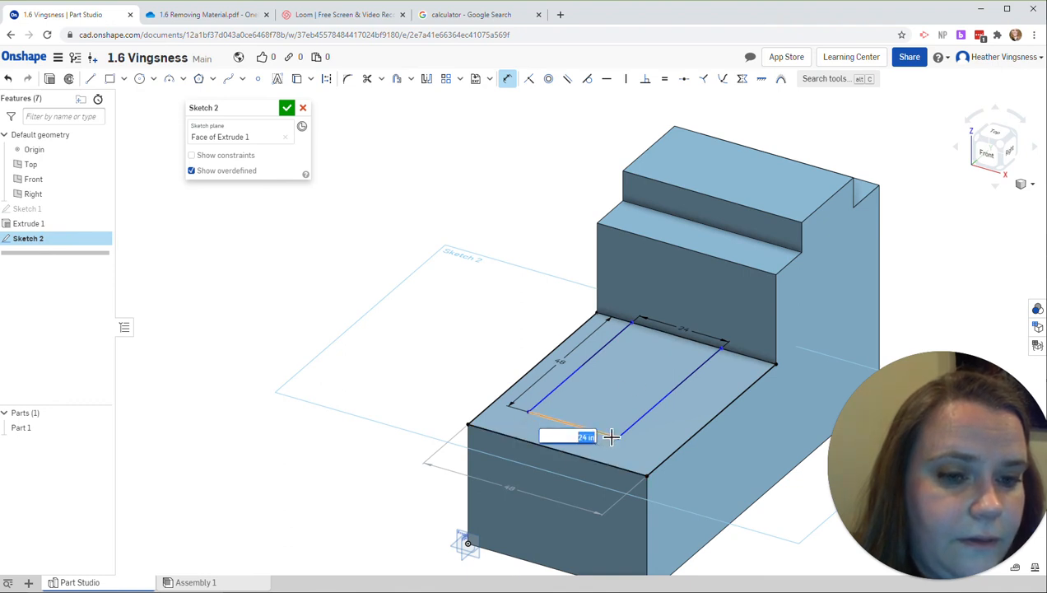
key("Escape")
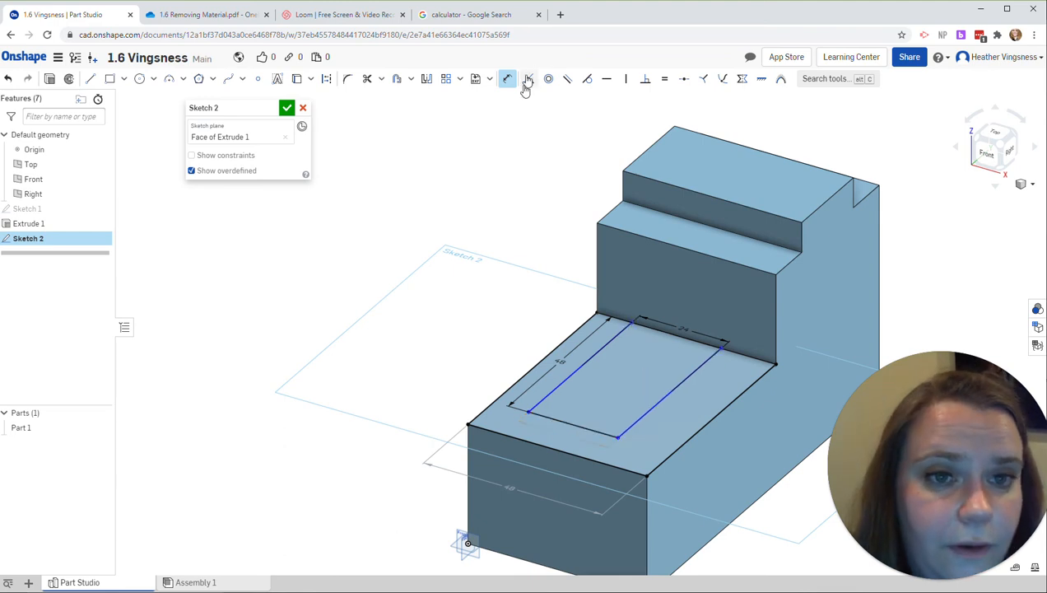
Step: Dimension the rectangle's right side 12 in from the low top face's right edge and finish the sketch
left_click(733, 411)
left_click(714, 392)
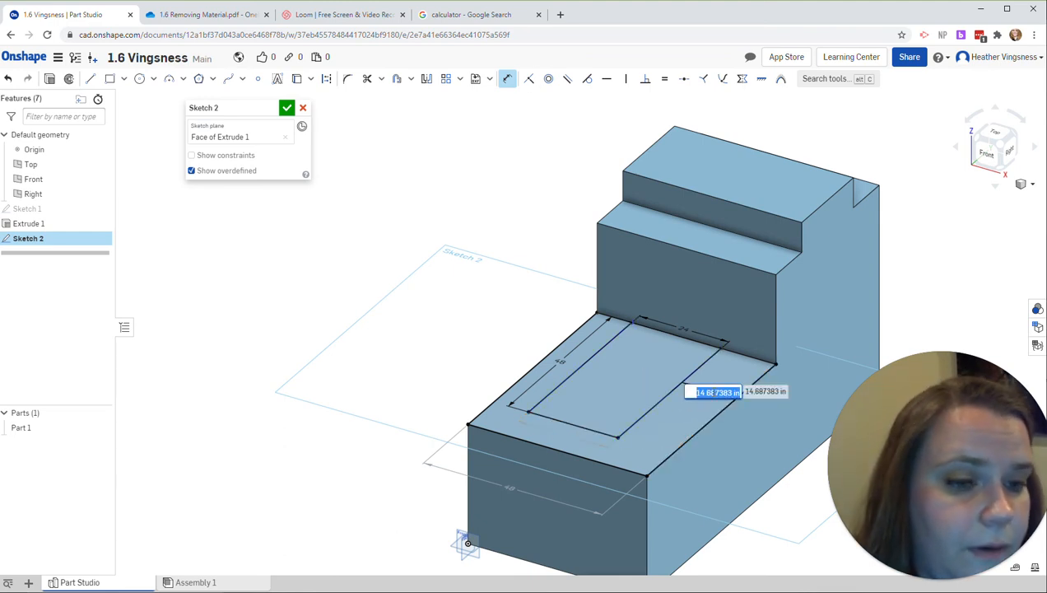
type("12")
key("Return")
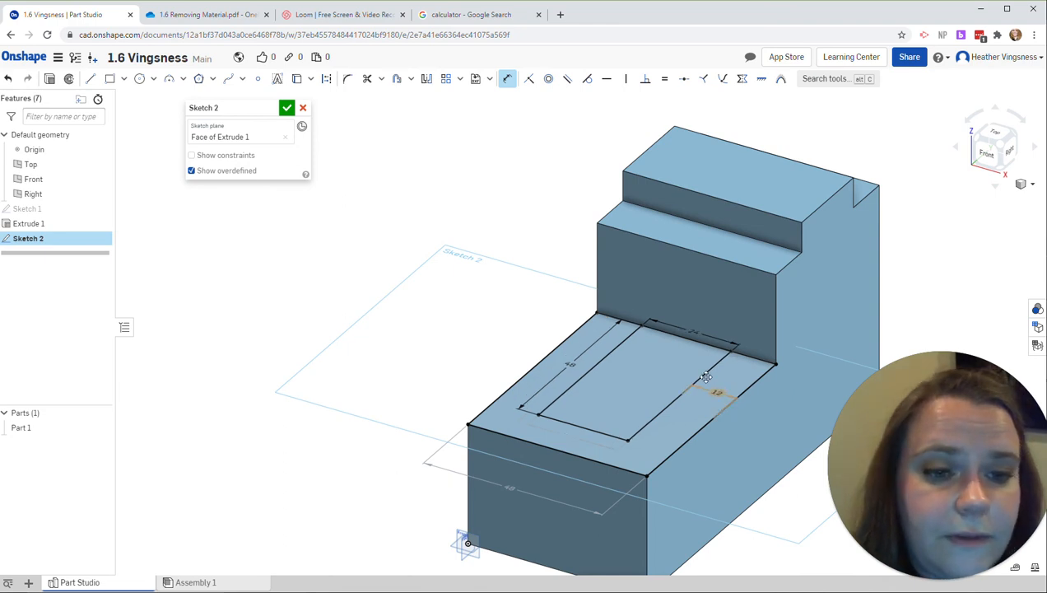
left_click(286, 109)
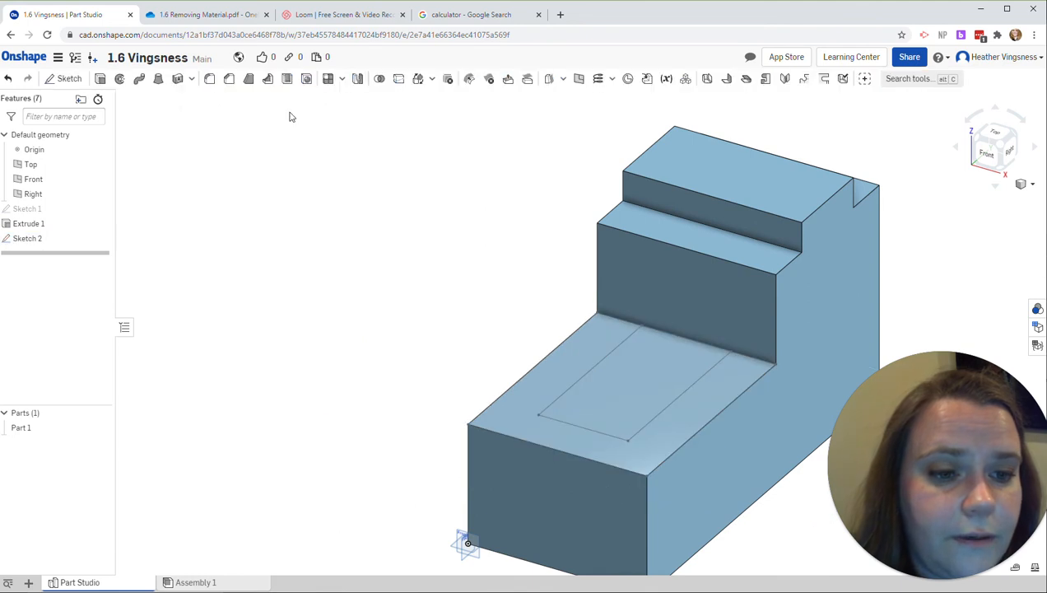
Step: Check the box opening's depth in the practice drawing and cut the rectangular region 24 in deep with a blind Extrude set to Remove
left_click(615, 389)
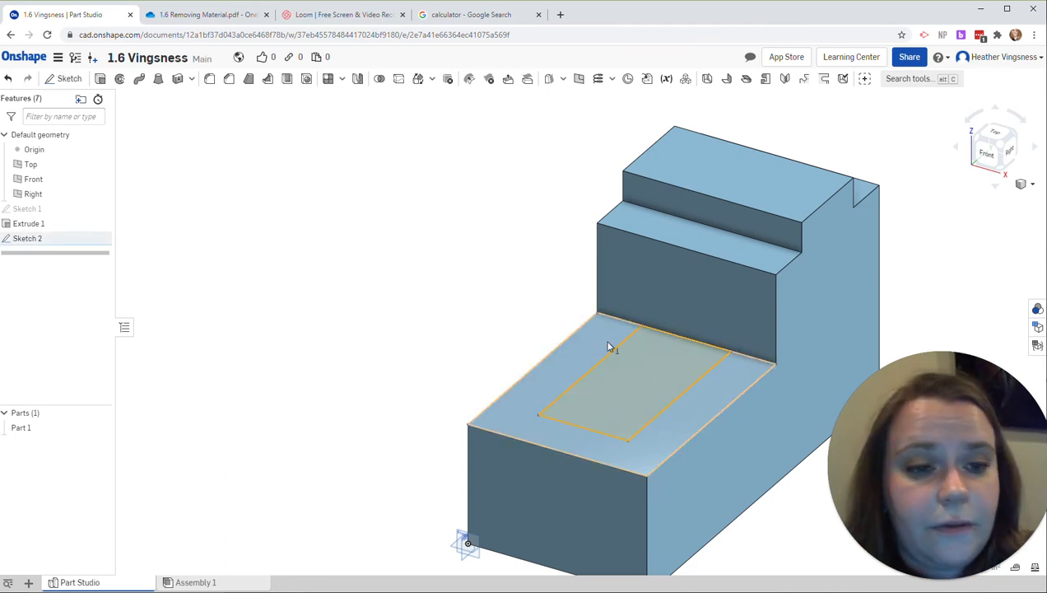
left_click(102, 83)
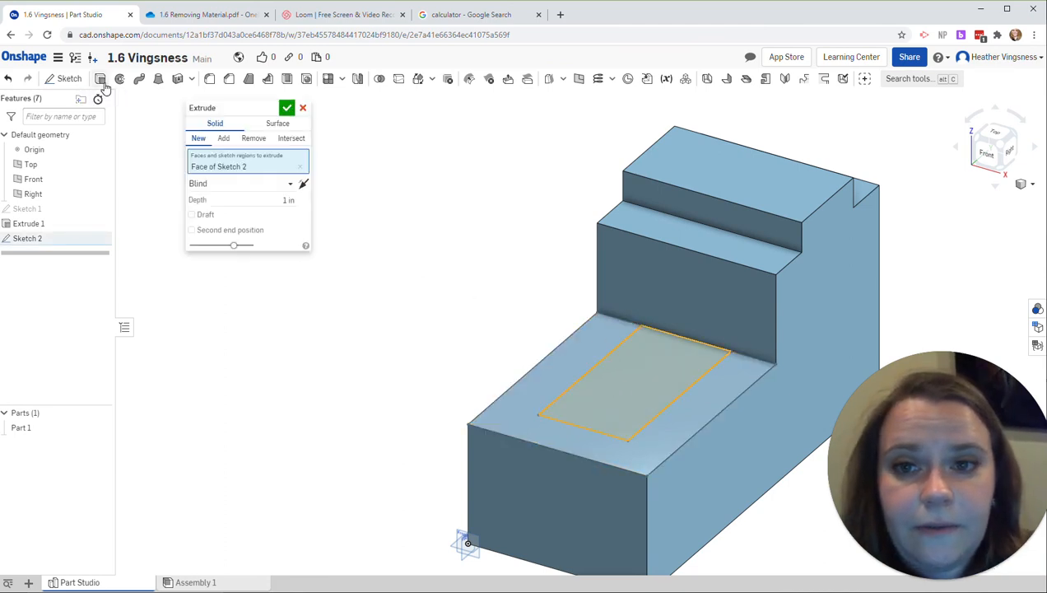
left_click(252, 139)
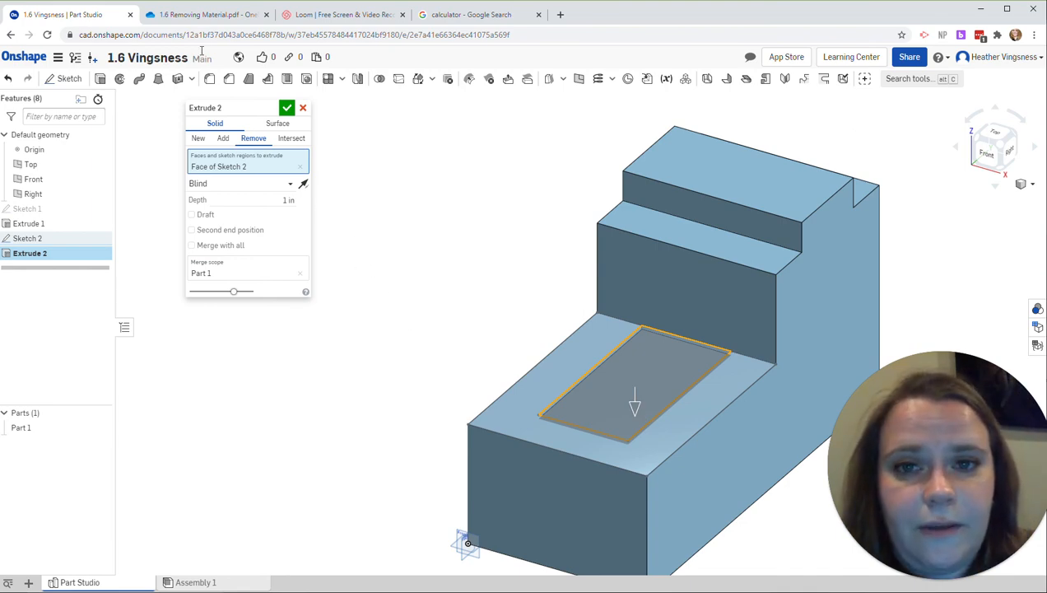
left_click(209, 15)
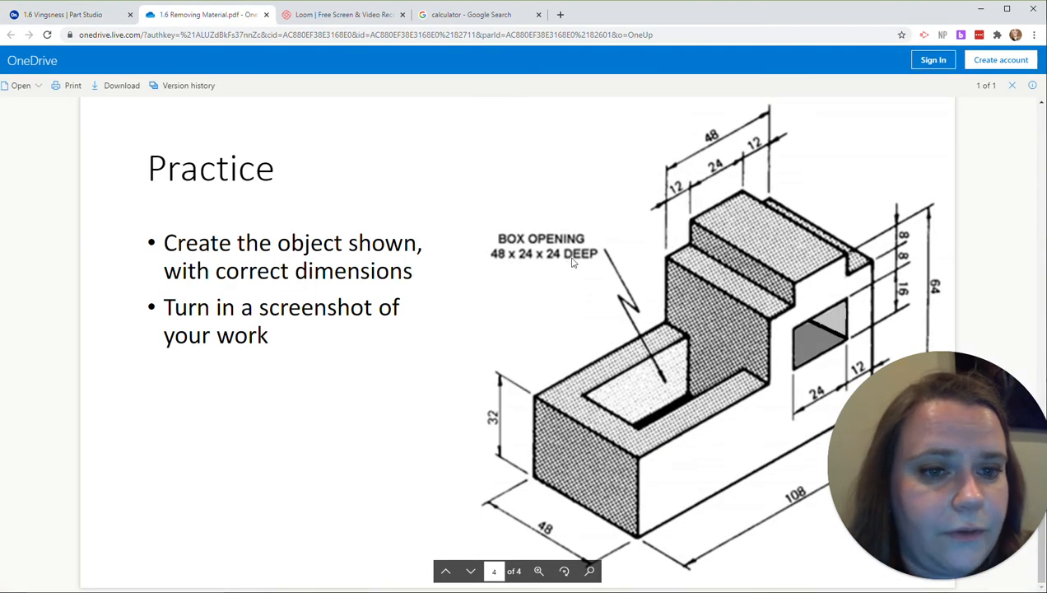
left_click(74, 15)
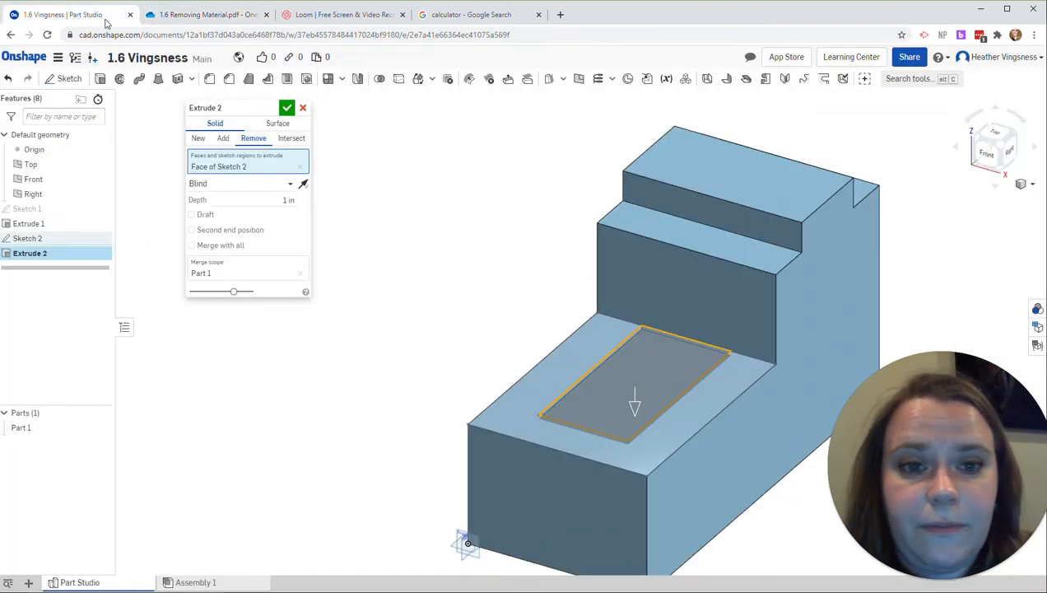
left_click(287, 200)
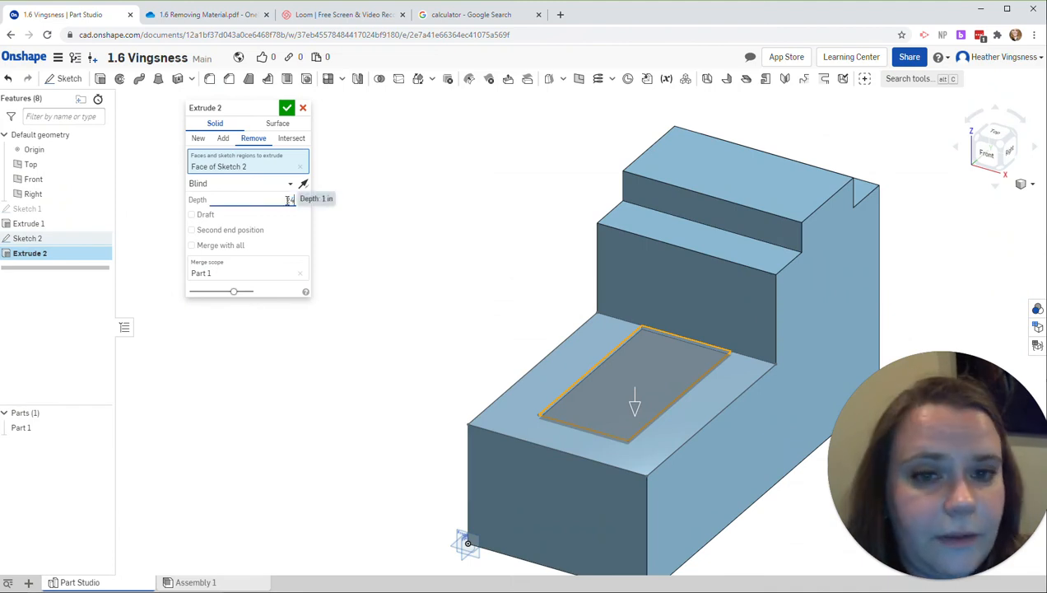
type("24")
key("Return")
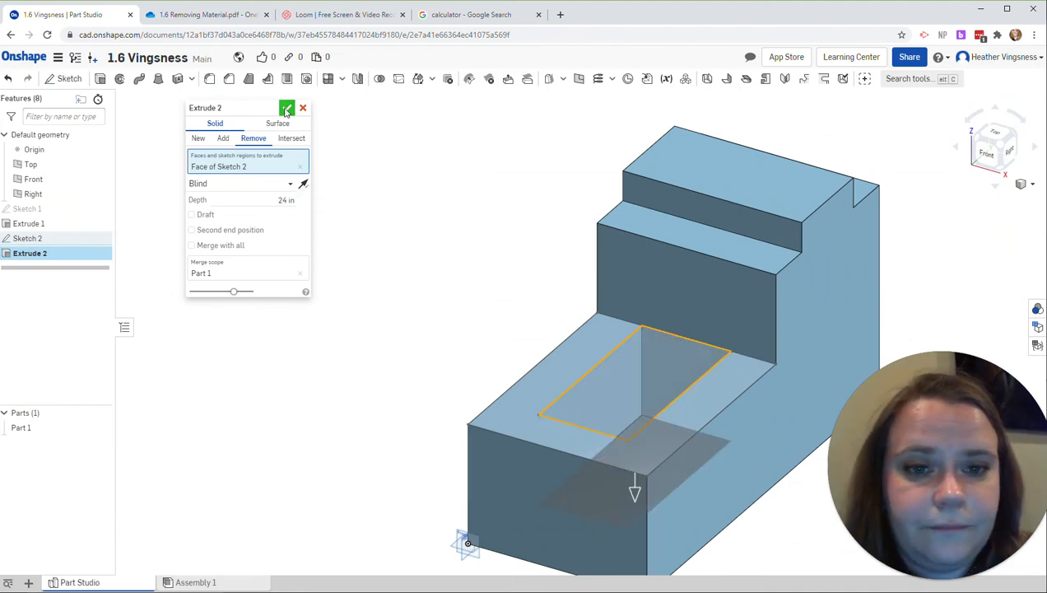
left_click(287, 109)
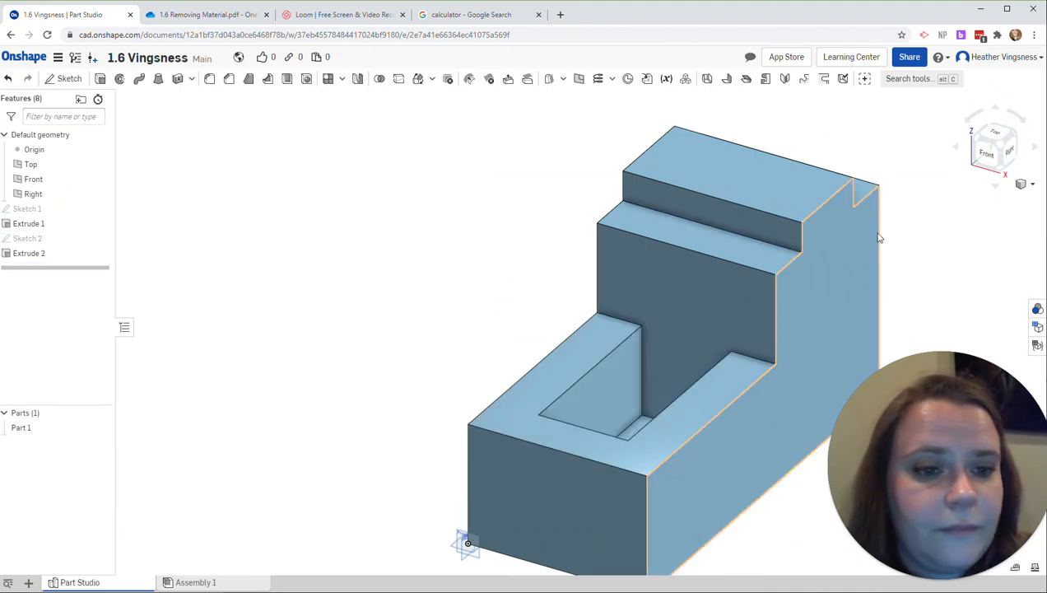
Step: Check the side window in the practice drawing and start a sketch on the block's right side face, viewed from the right
left_click(998, 187)
left_click(992, 109)
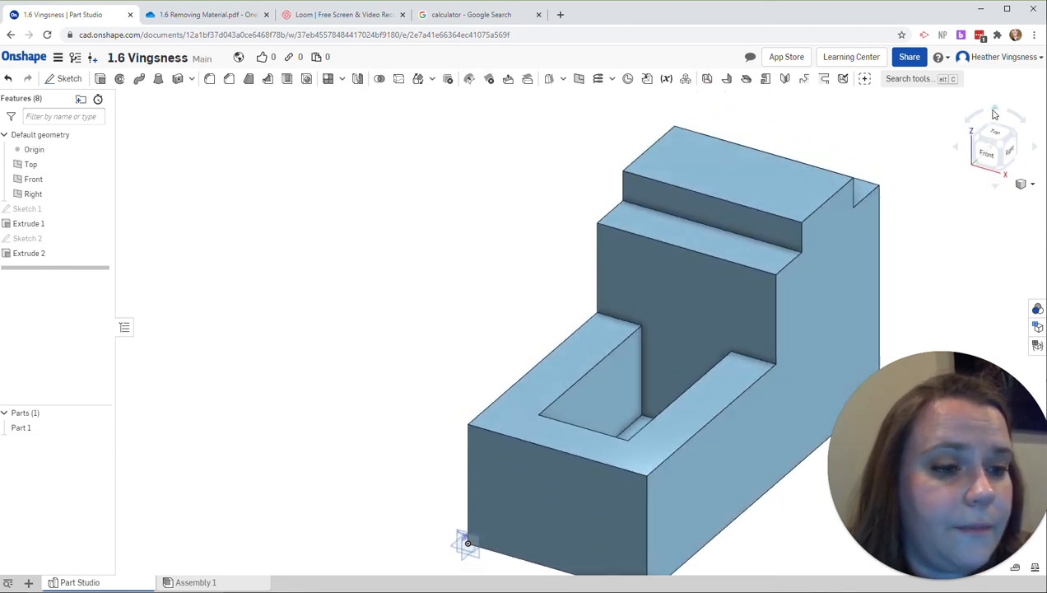
left_click(219, 14)
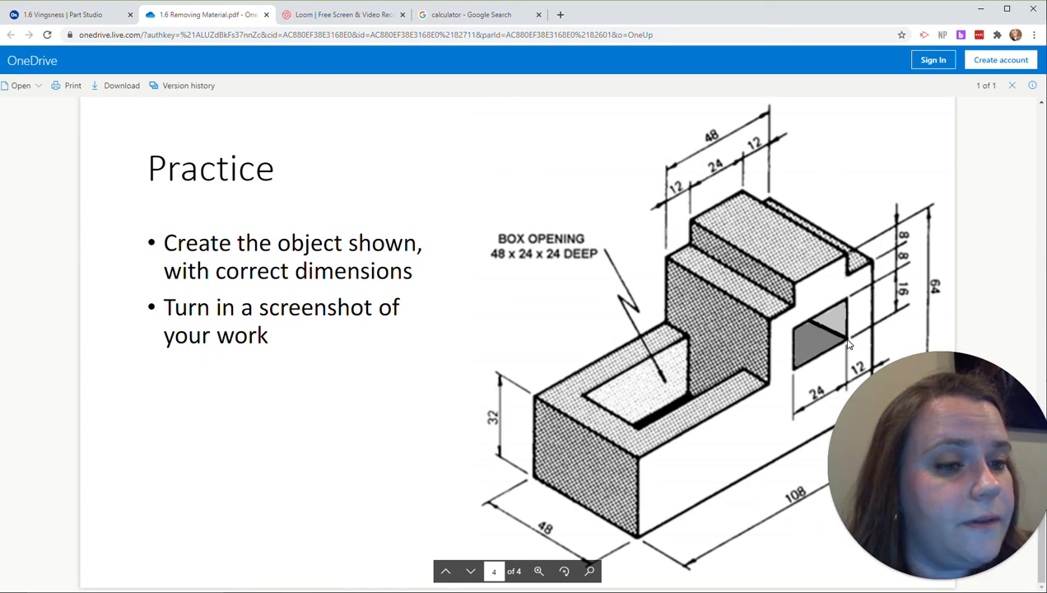
left_click(82, 14)
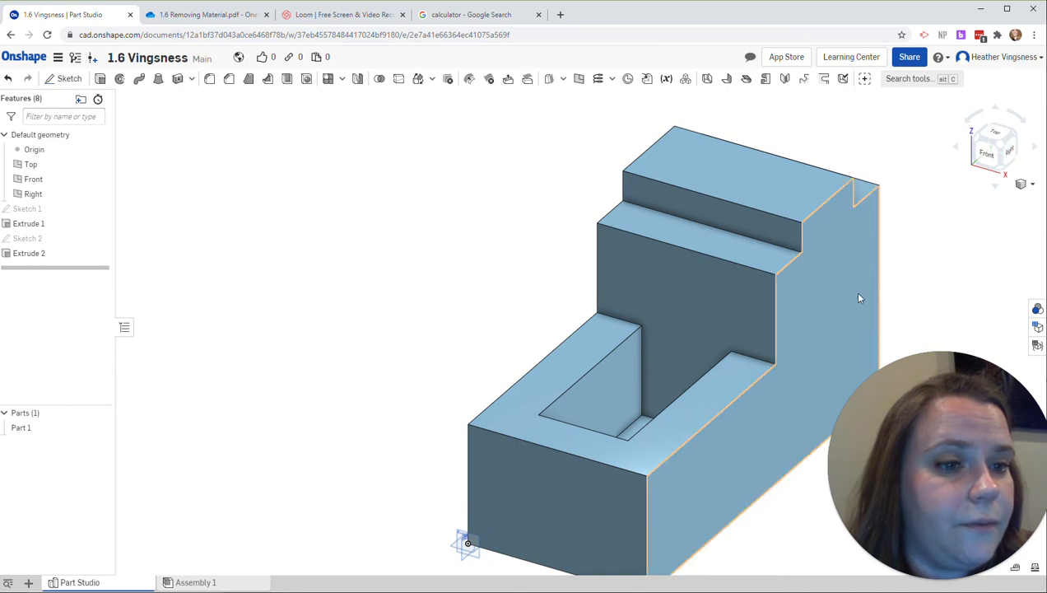
left_click(53, 80)
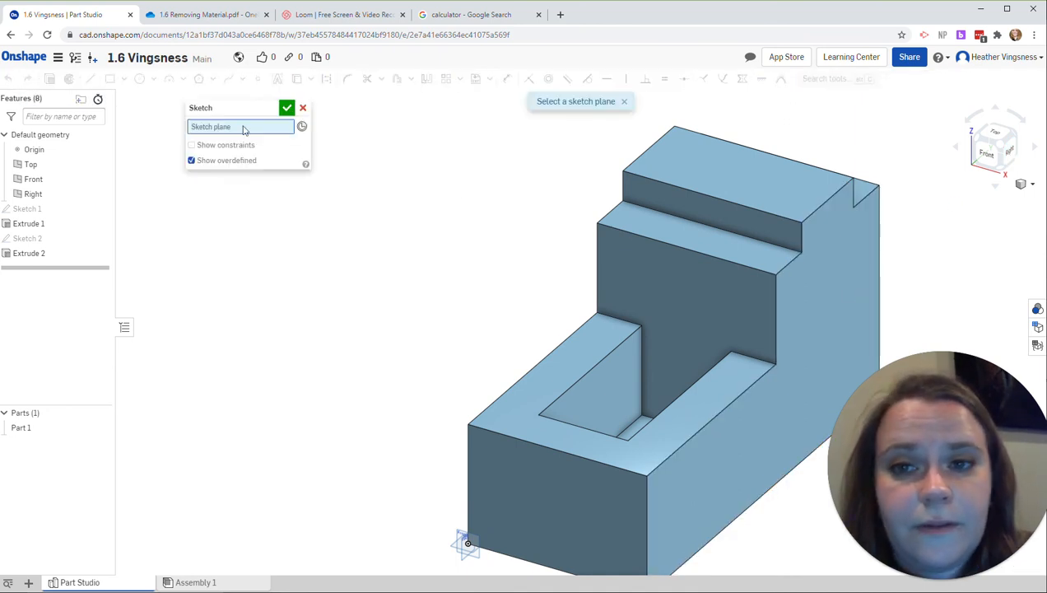
left_click(825, 264)
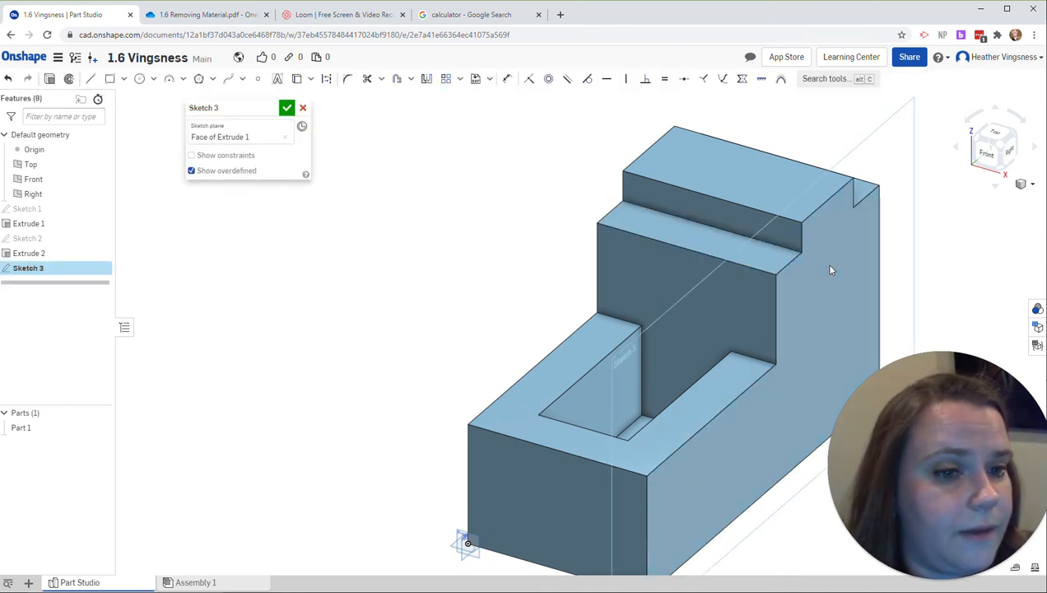
left_click(1010, 159)
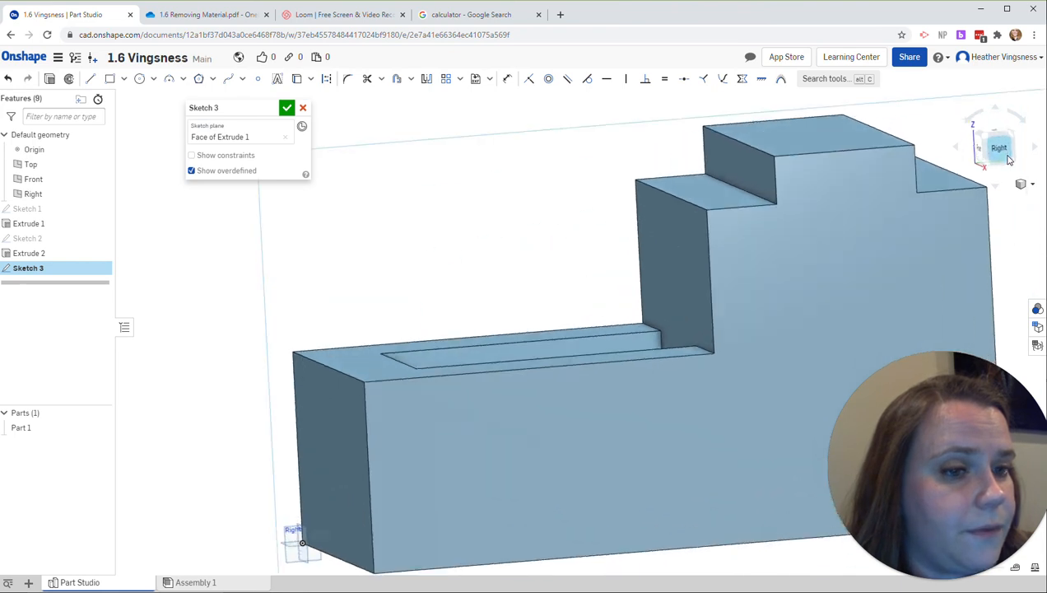
middle_click_drag(797, 256, 752, 252)
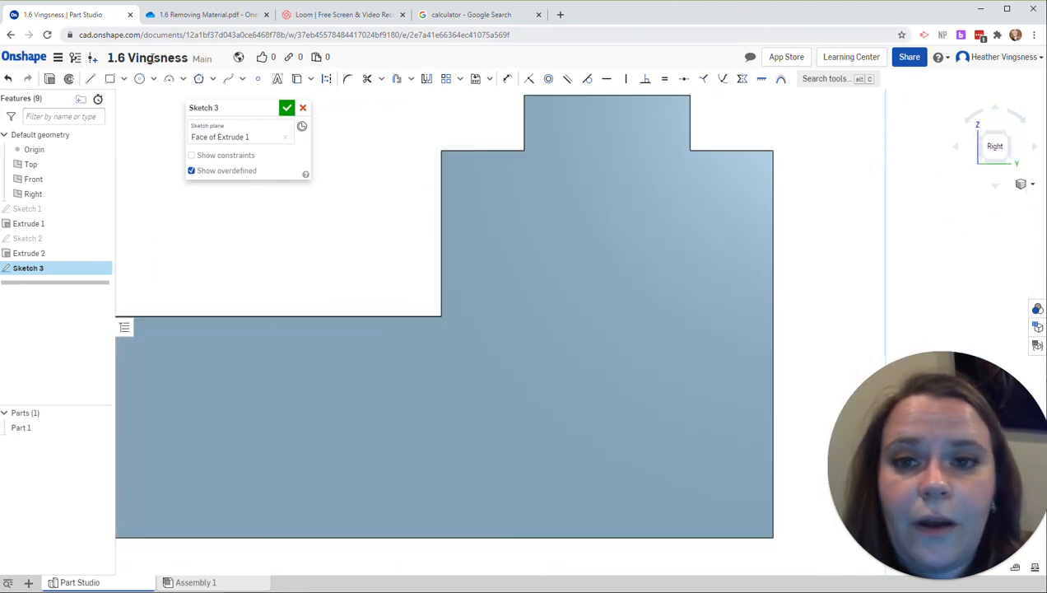
Step: Draw a corner rectangle 24 wide and 16 high in the tall section of the side face, following the practice drawing
left_click(109, 79)
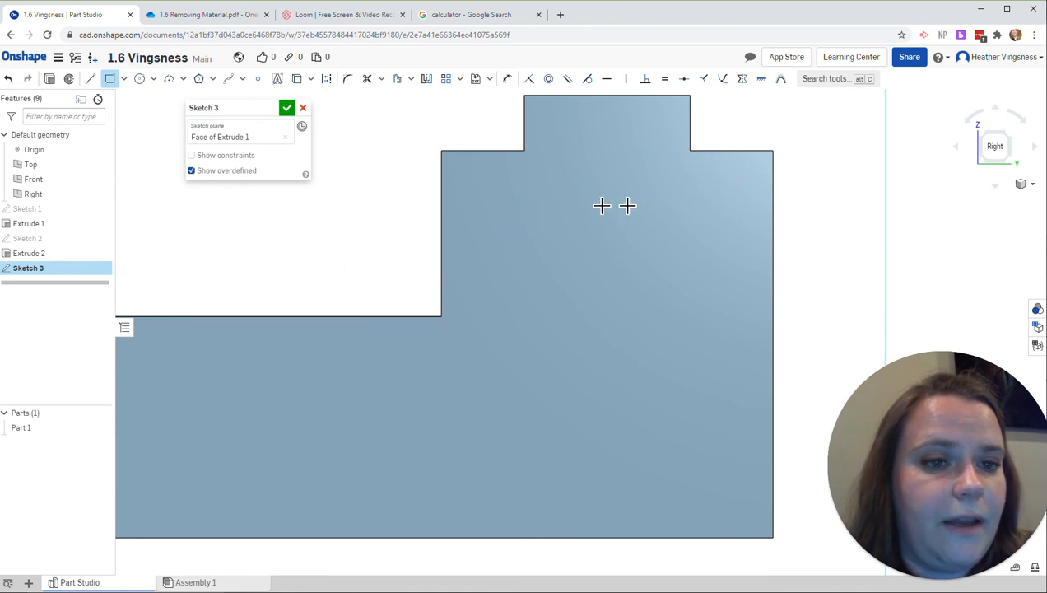
left_click(505, 202)
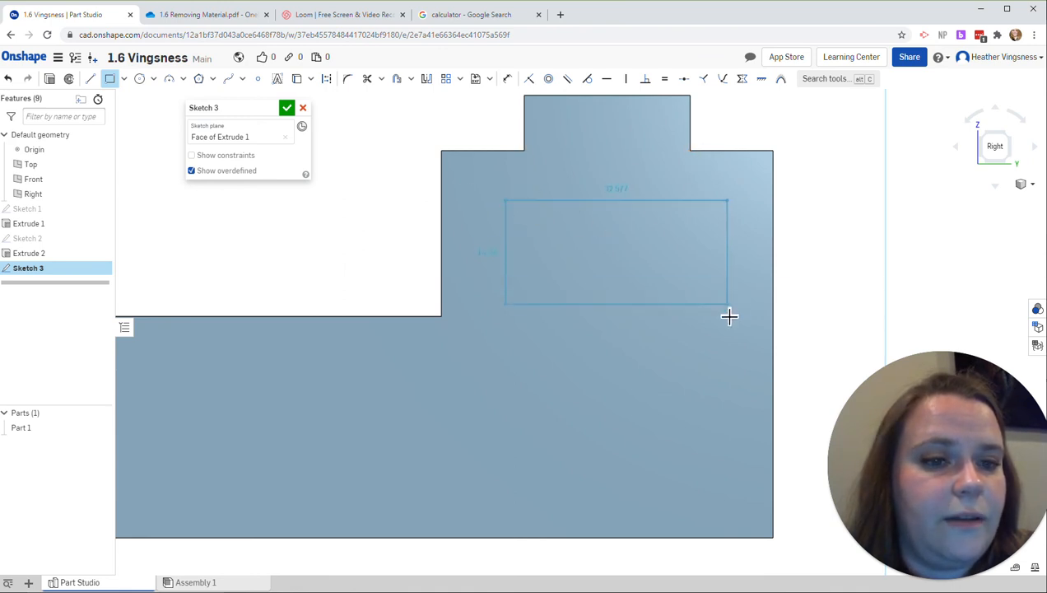
left_click(725, 313)
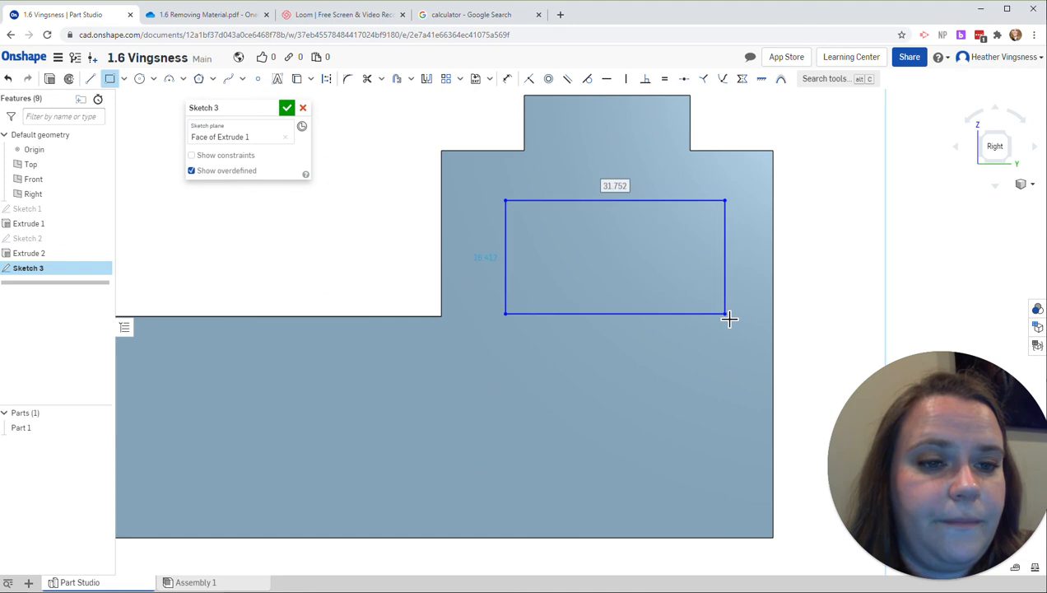
left_click(234, 15)
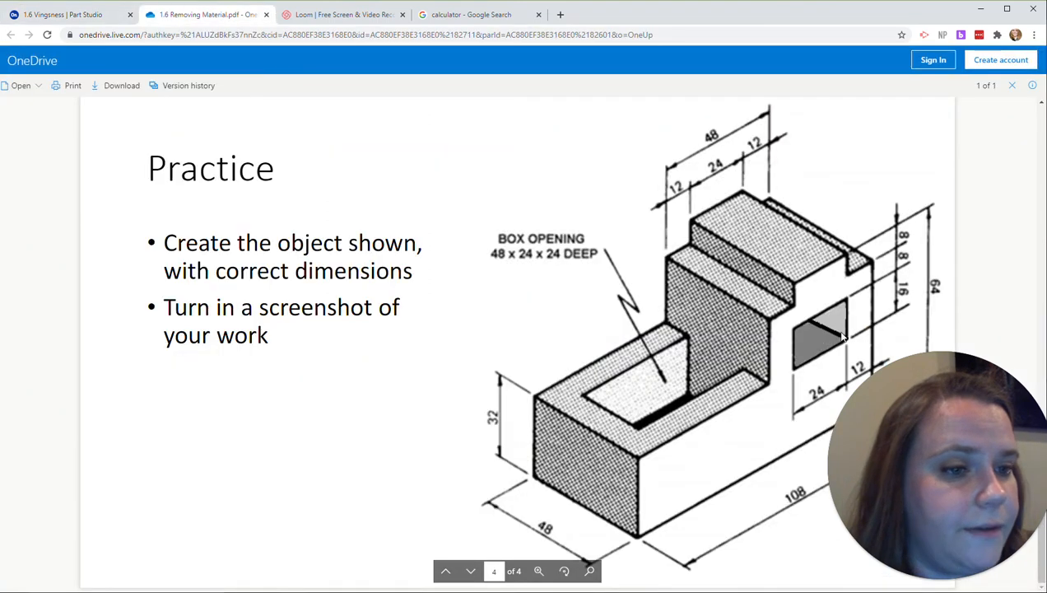
left_click(67, 14)
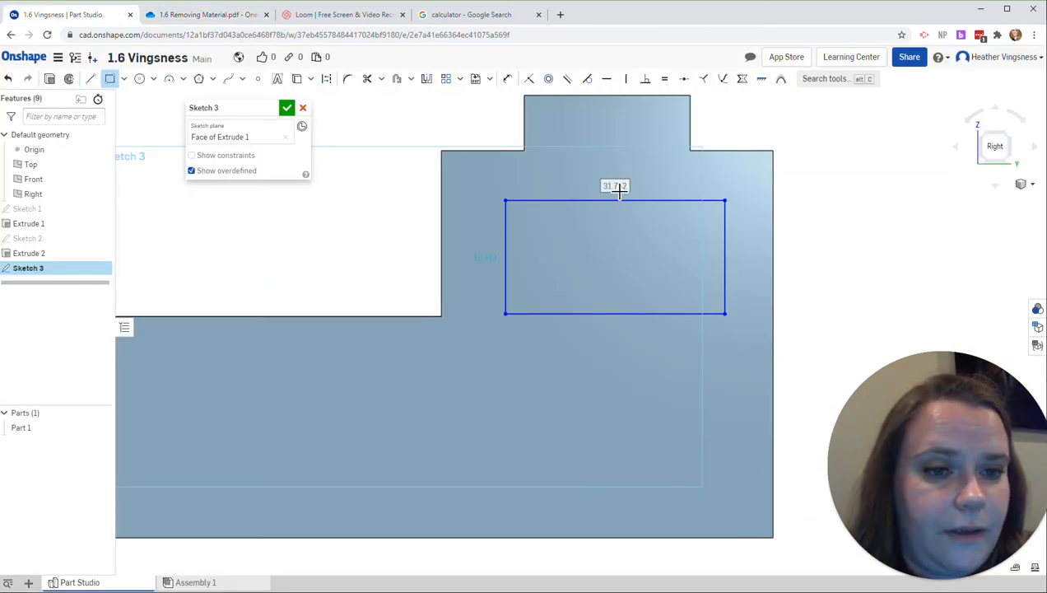
type("24")
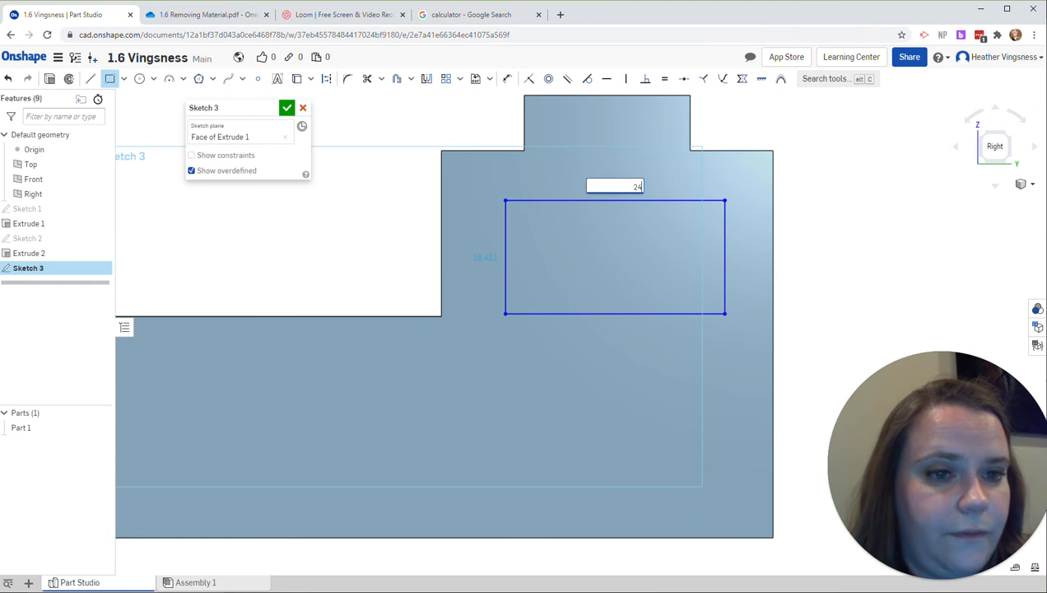
key("Tab")
type("16")
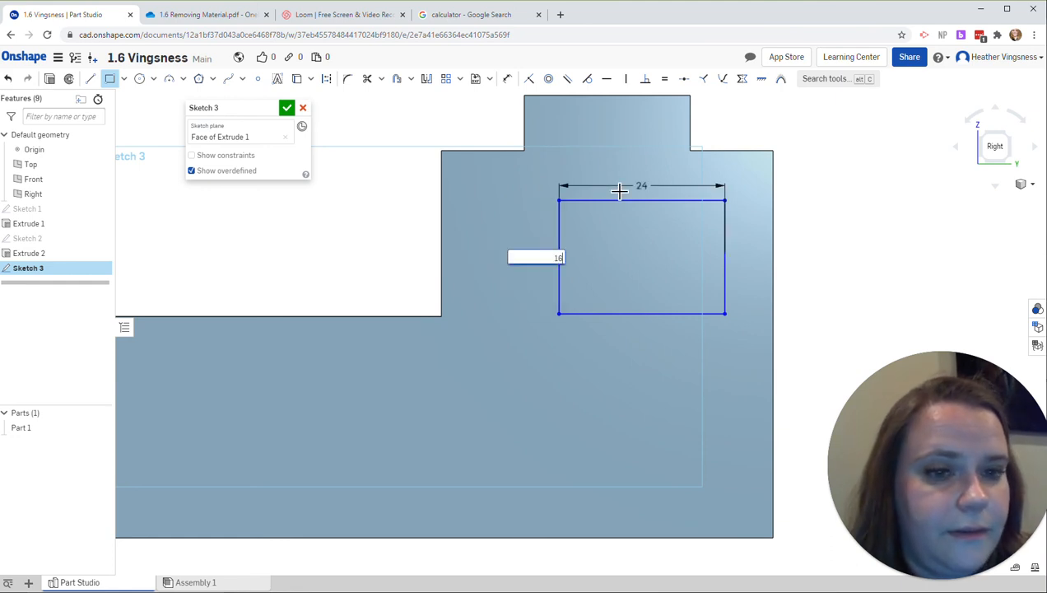
key("Return")
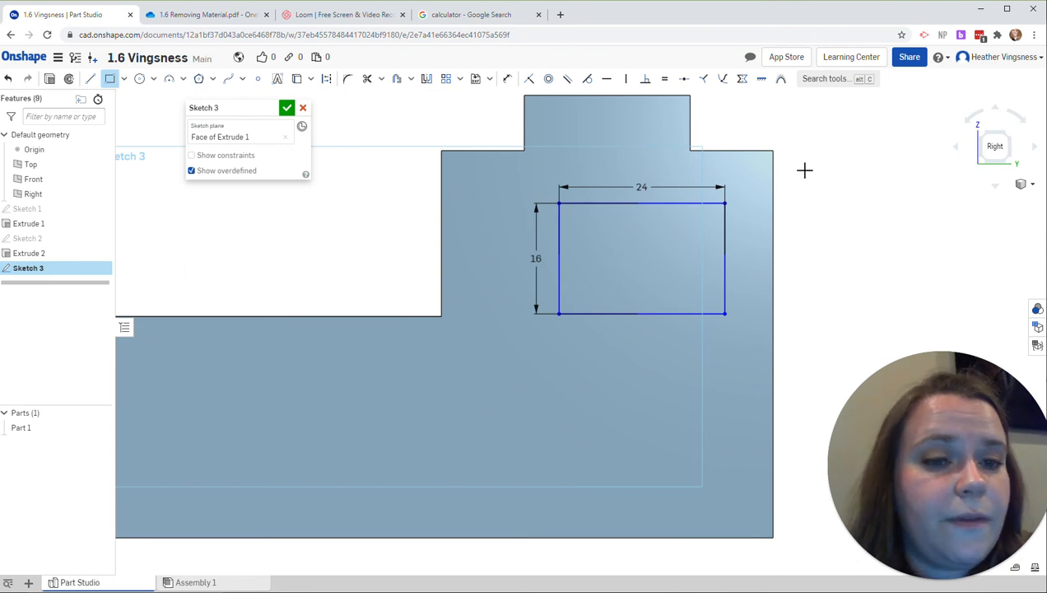
key("Escape")
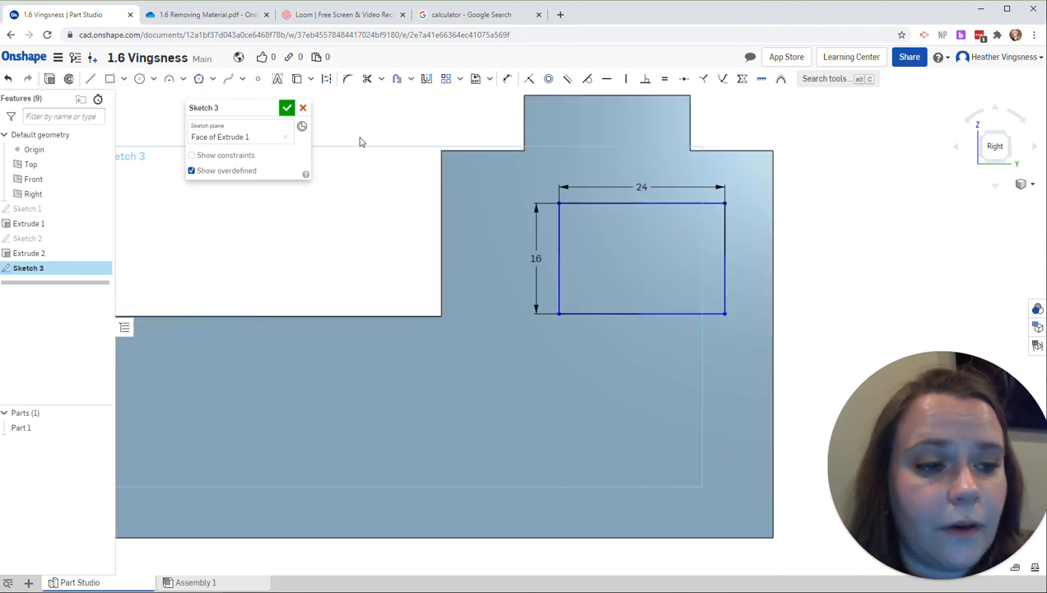
Step: Project the side face's outline into the sketch and check the window's position in the practice drawing
left_click(297, 79)
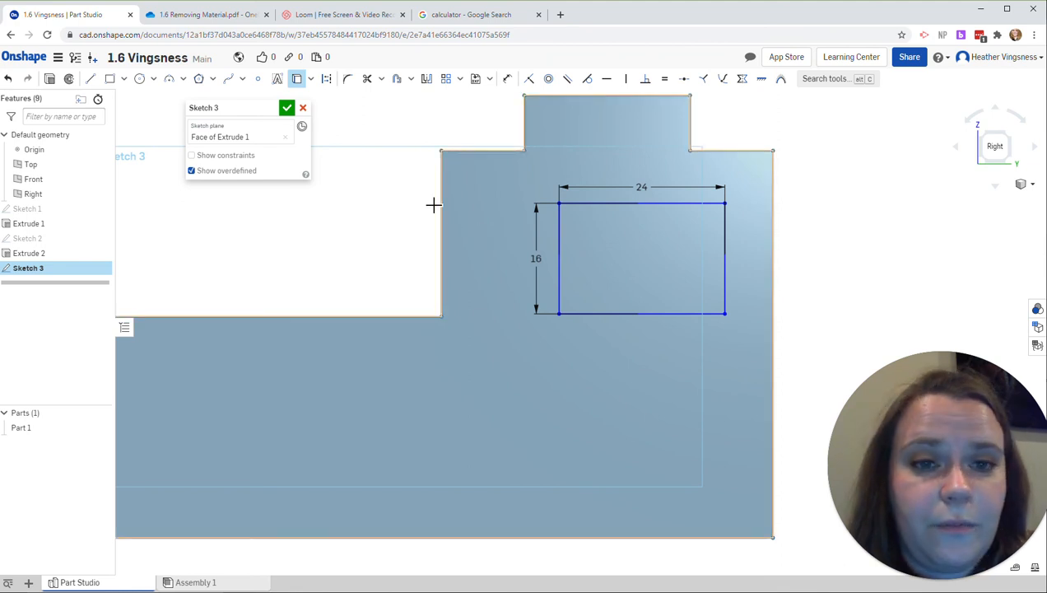
left_click(206, 15)
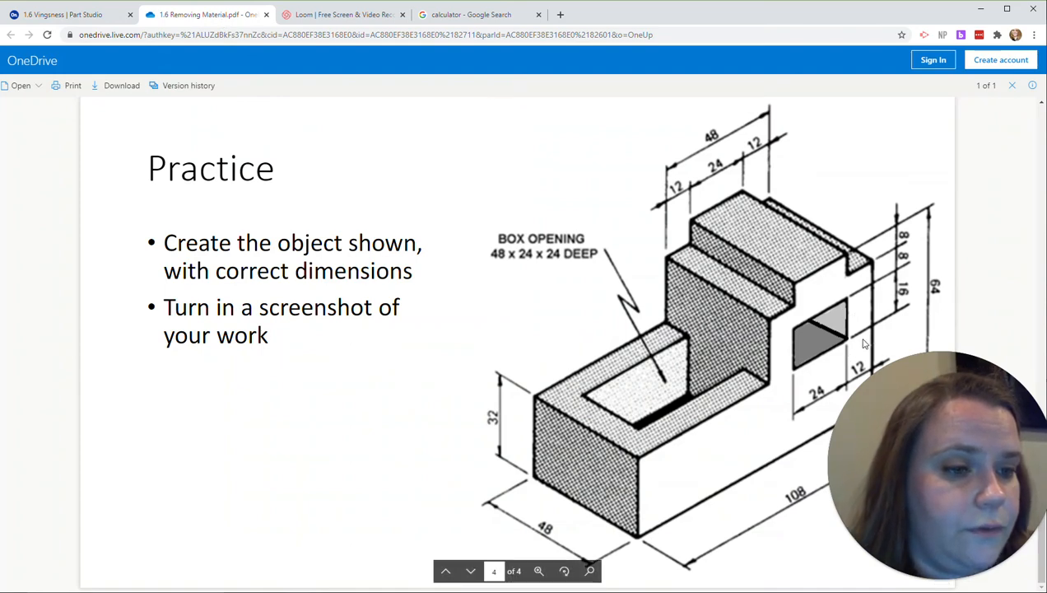
left_click(103, 25)
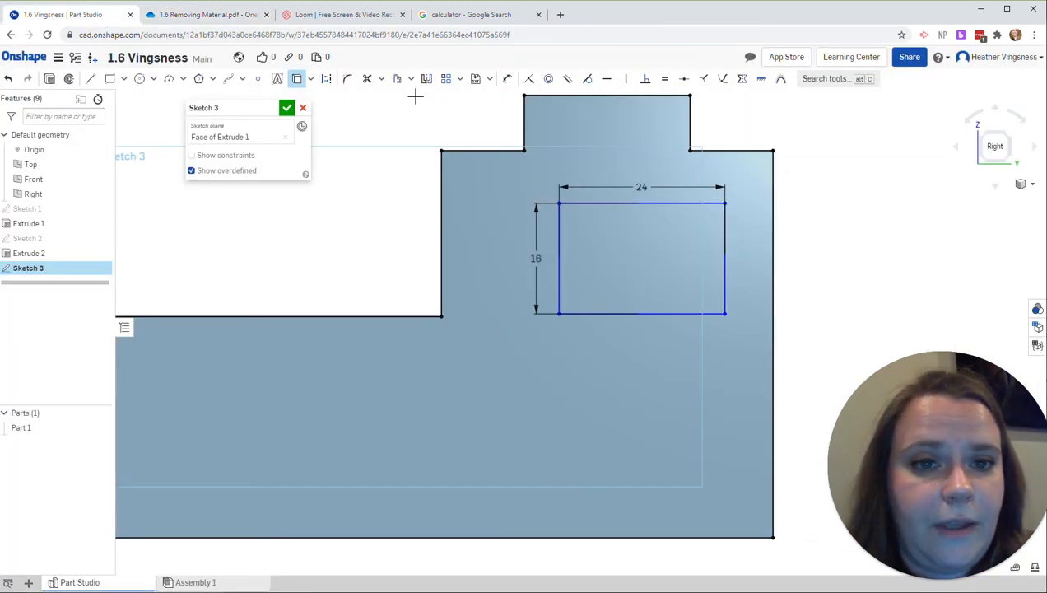
Step: Dimension the window's vertical edge 12 from the rear vertical edge of the block's side face
left_click(507, 78)
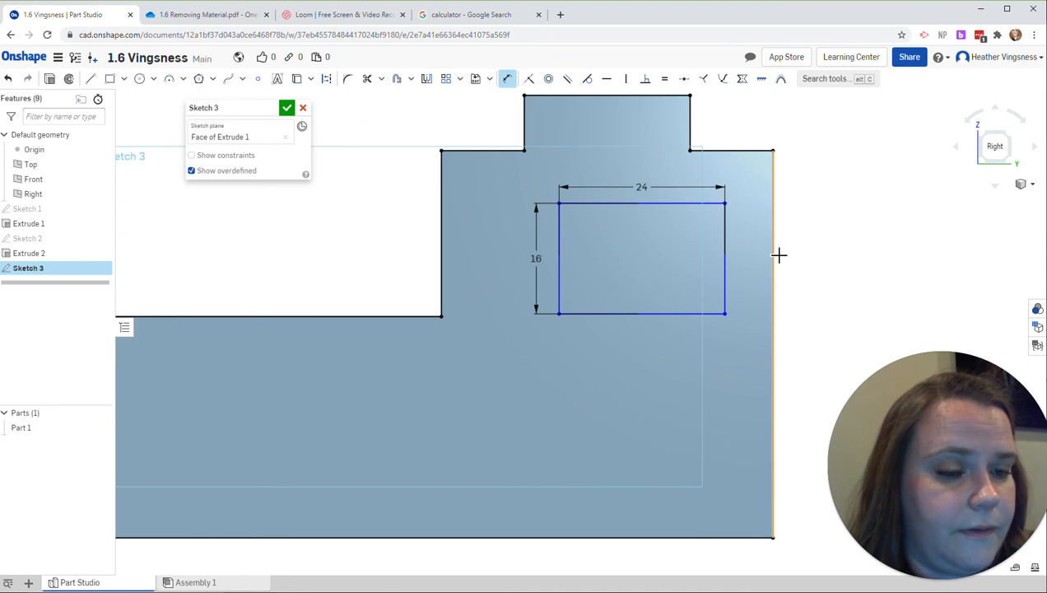
left_click(774, 251)
left_click(725, 254)
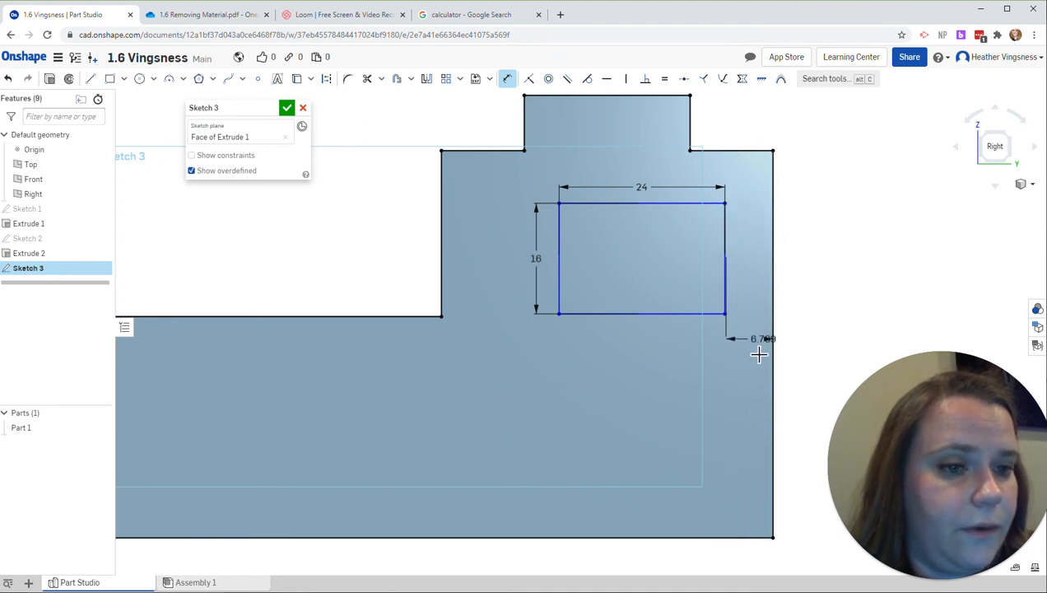
left_click(745, 353)
type("12")
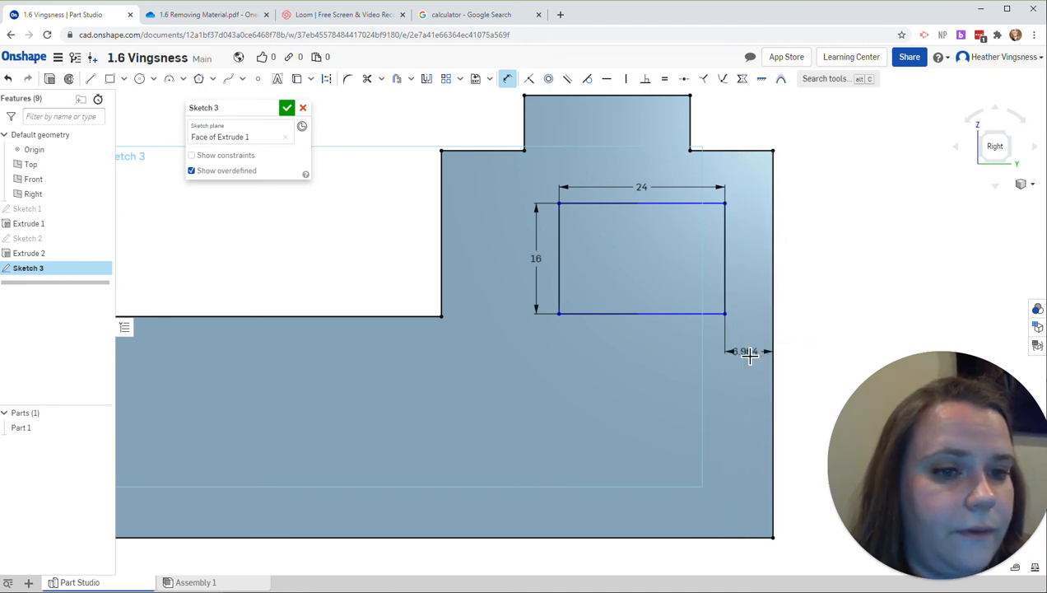
key("Return")
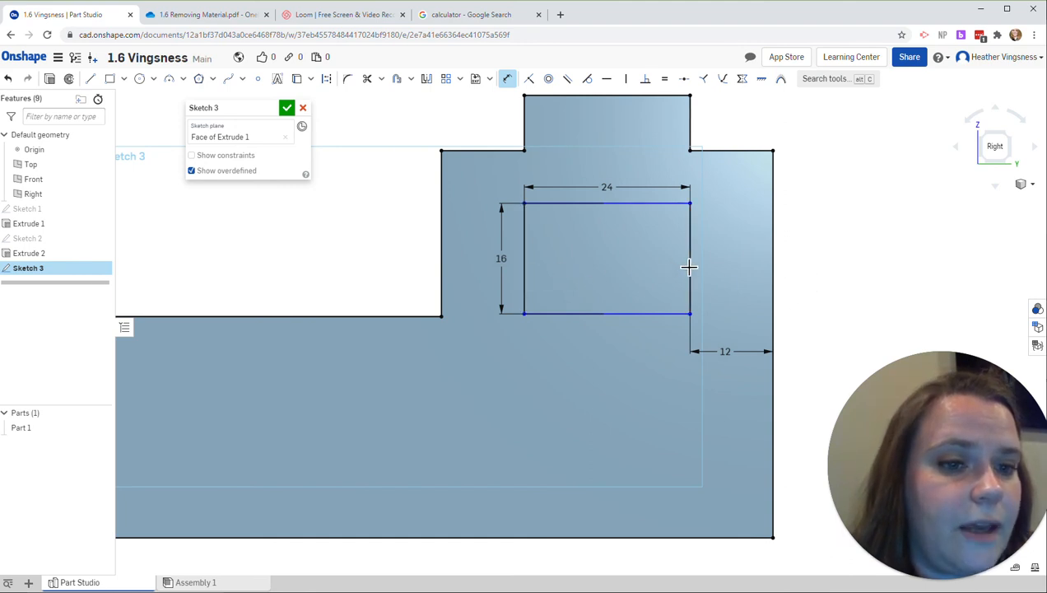
key("Escape")
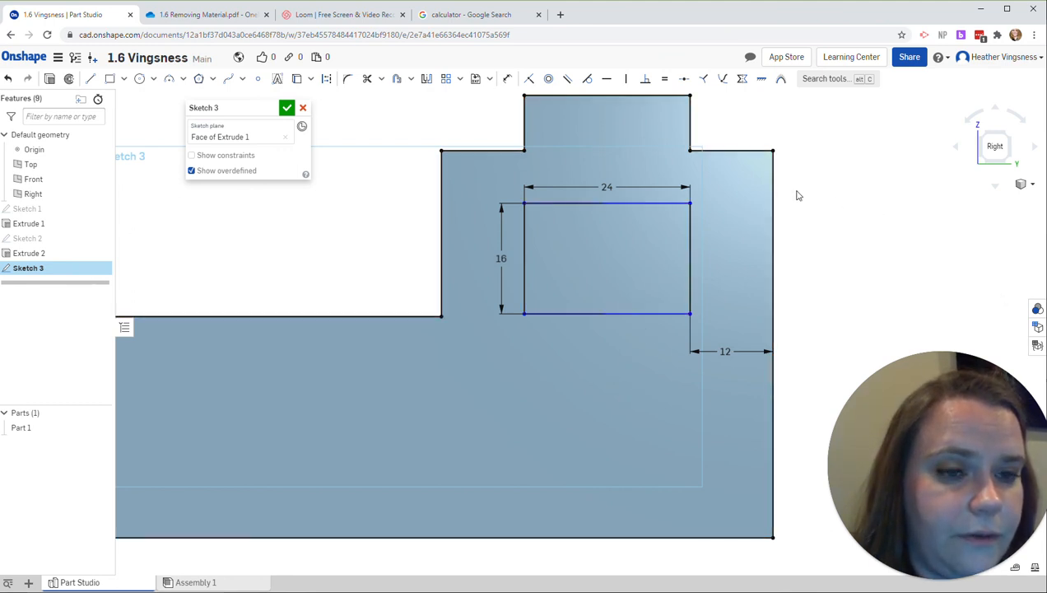
Step: Check the window's vertical position in the practice drawing, dimension its top edge 8 below the rear shoulder edge, and finish the sketch
mouse_move(634, 202)
left_mouse_down()
mouse_move(635, 161)
mouse_move(629, 245)
mouse_move(634, 188)
mouse_move(626, 209)
mouse_move(616, 208)
mouse_move(621, 191)
left_mouse_up()
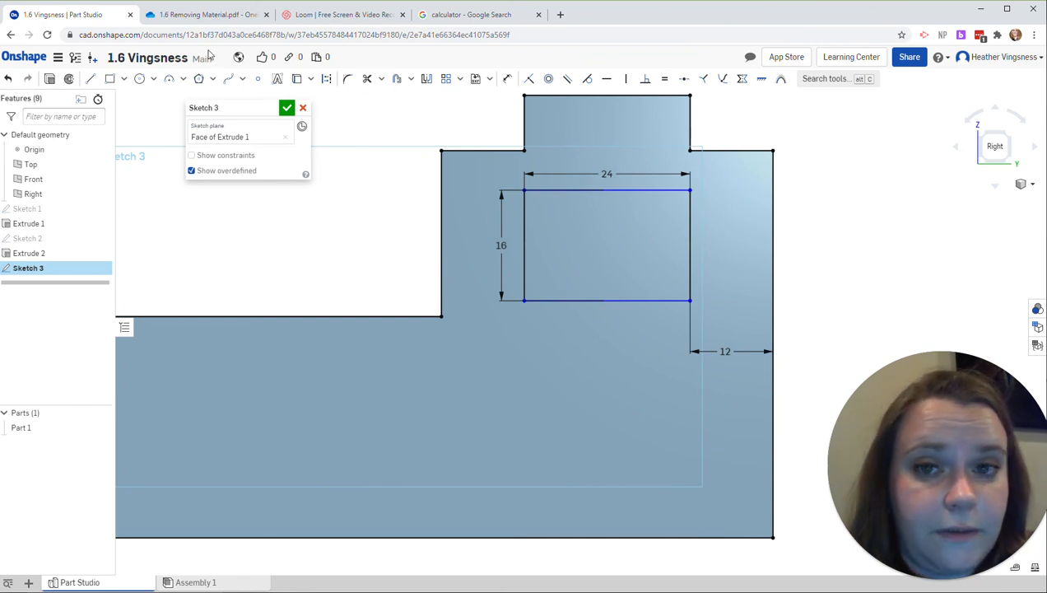
left_click(202, 16)
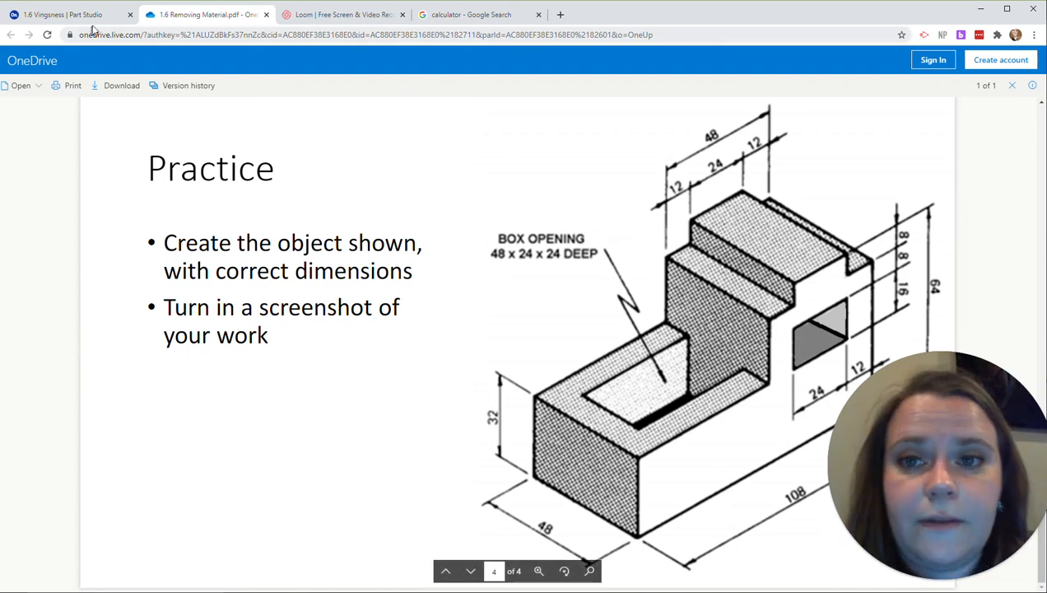
left_click(61, 14)
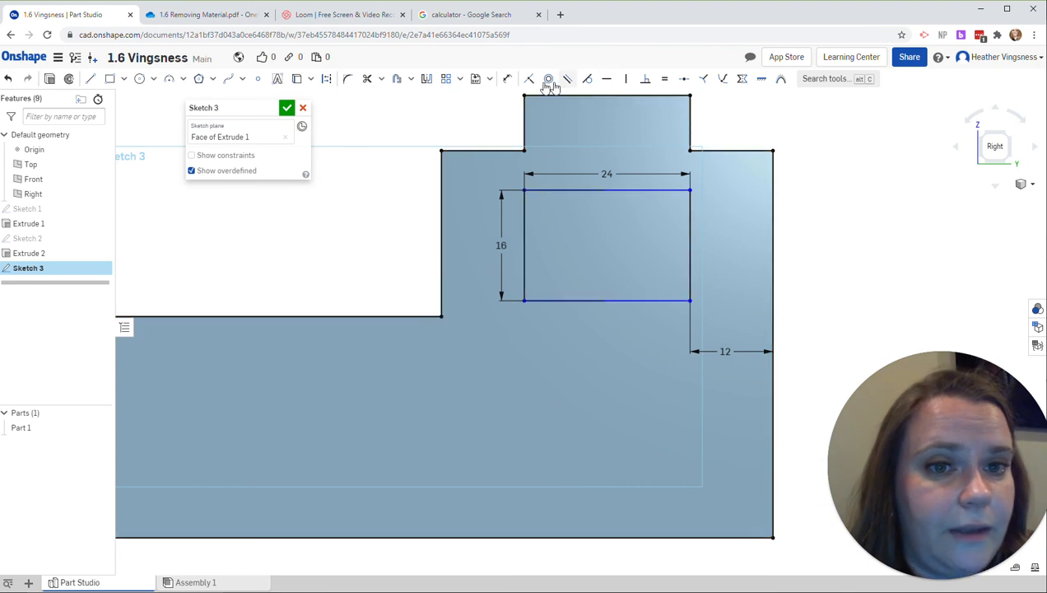
left_click(506, 79)
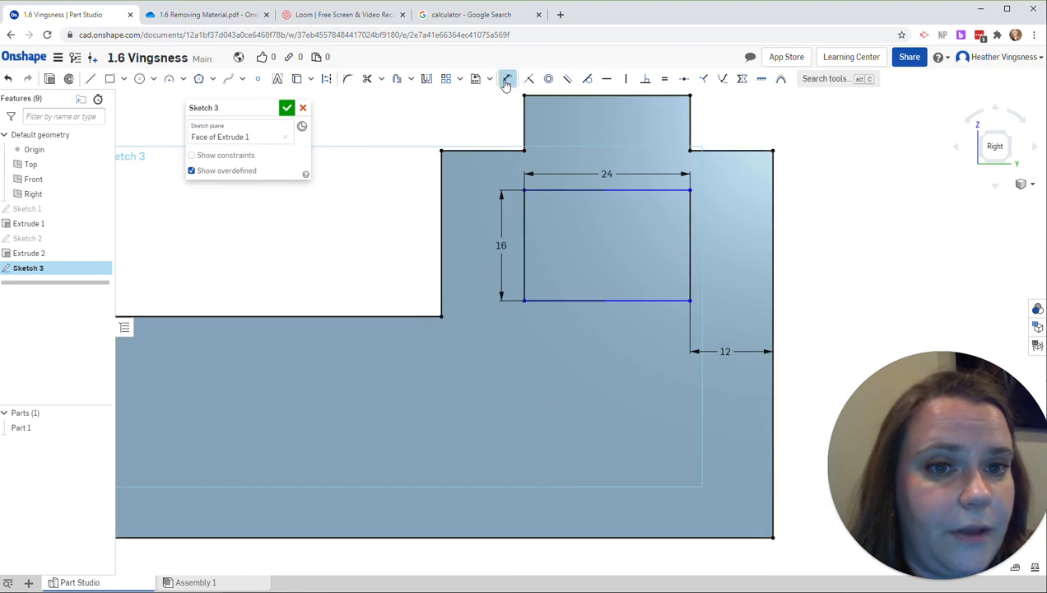
left_click(646, 195)
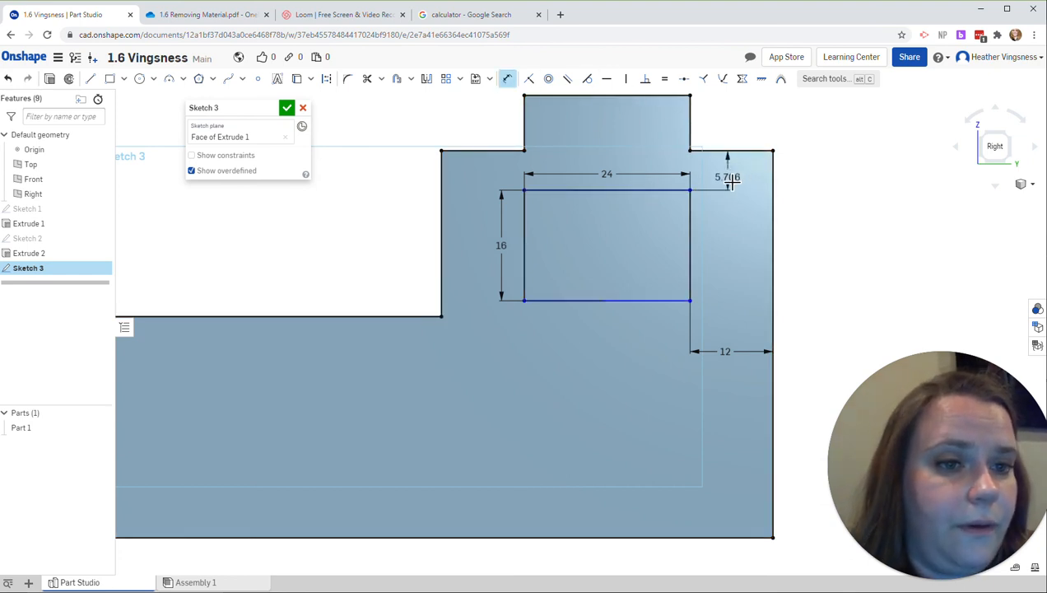
left_click(728, 178)
type("8")
key("Return")
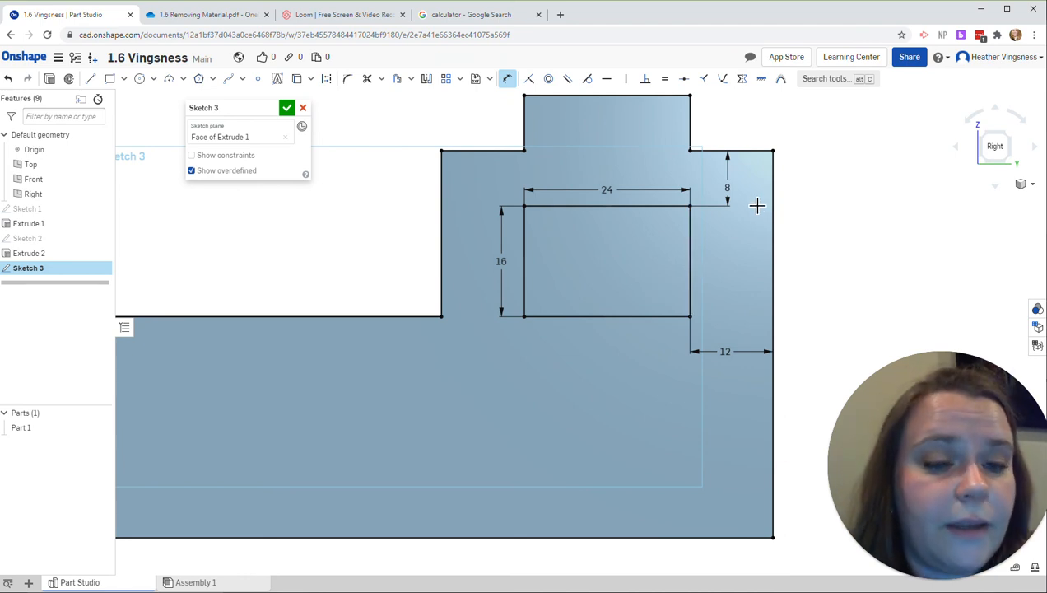
left_click(287, 109)
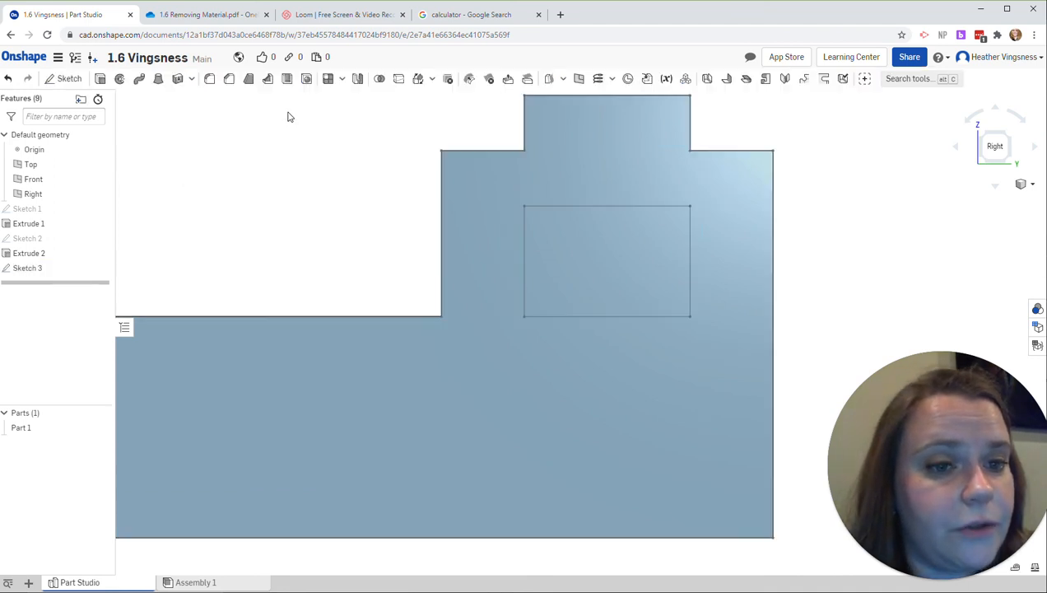
Step: Cut the window region completely through the block with a blind Extrude set to Remove, about 73.6 in deep
left_click(982, 139)
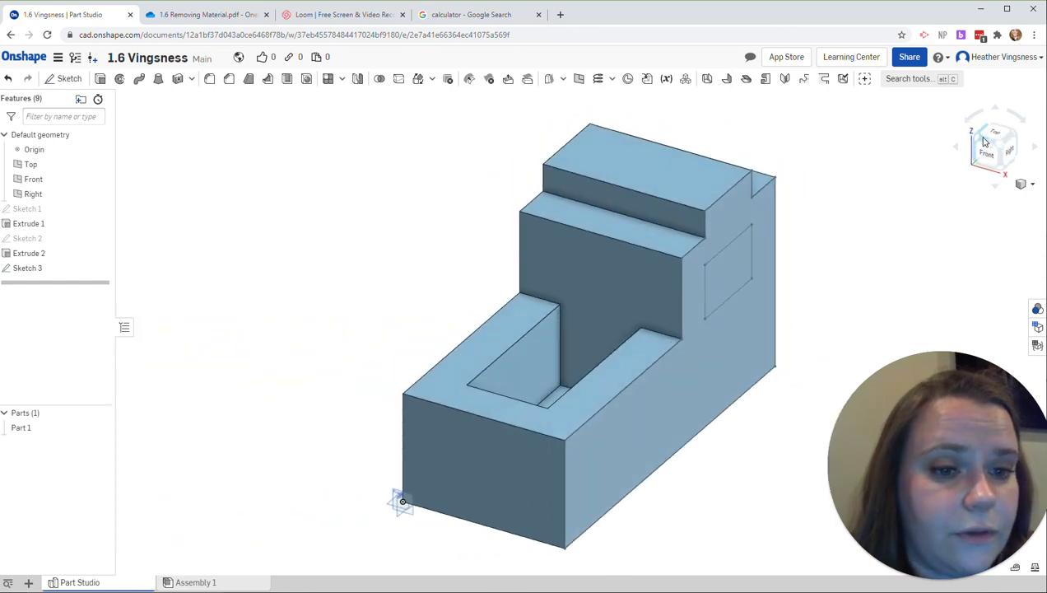
left_click(100, 79)
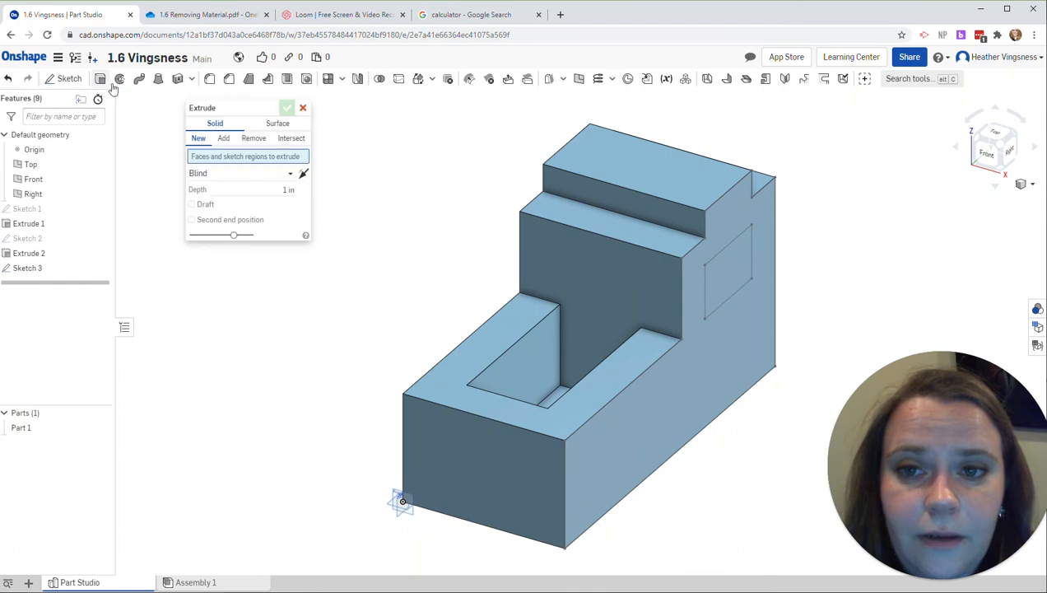
left_click(743, 274)
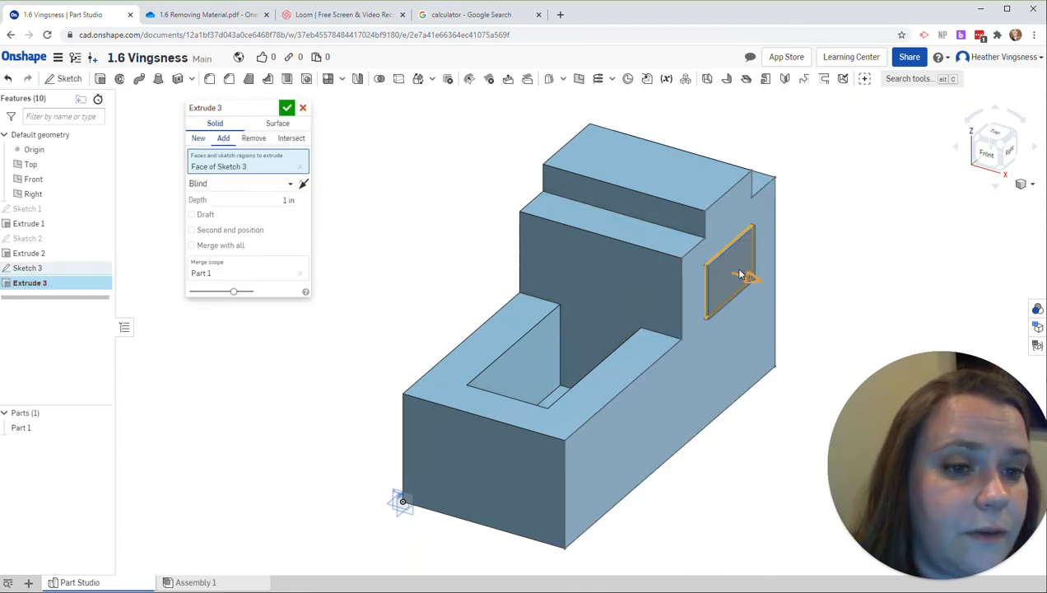
left_click(251, 140)
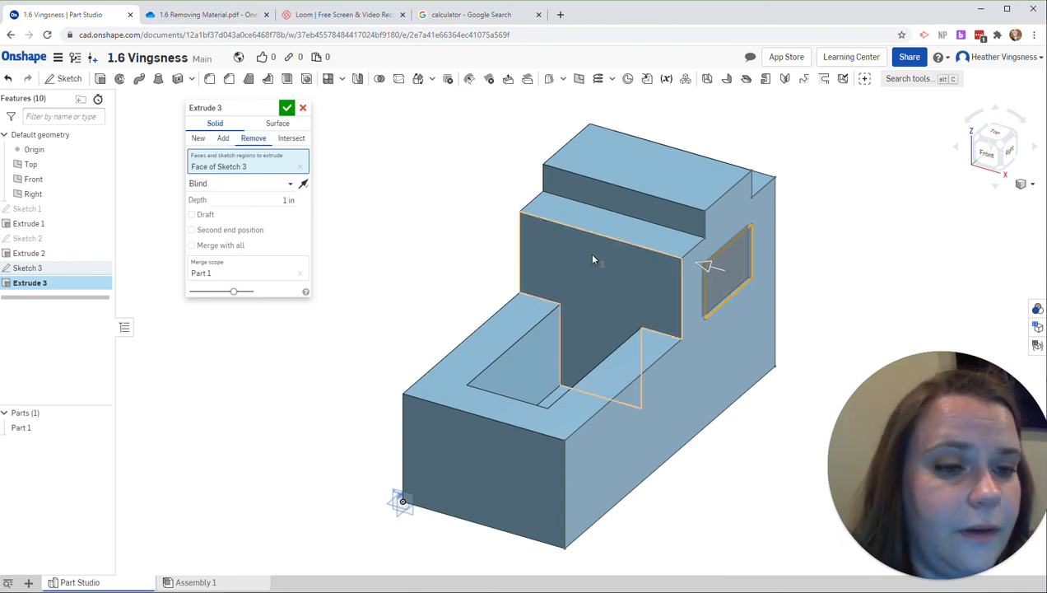
left_click_drag(706, 265, 454, 203)
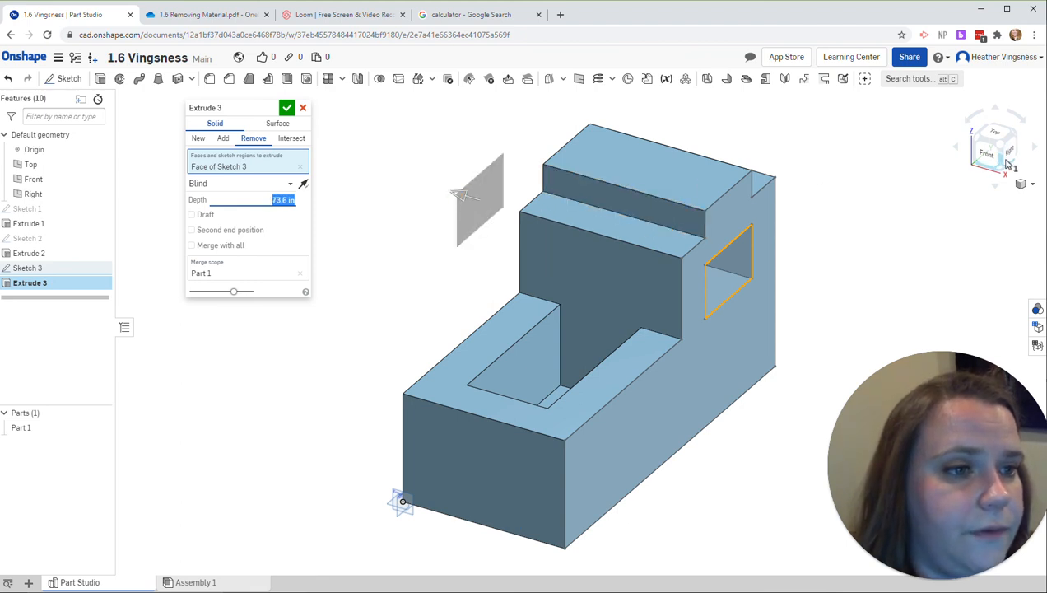
left_click(1036, 153)
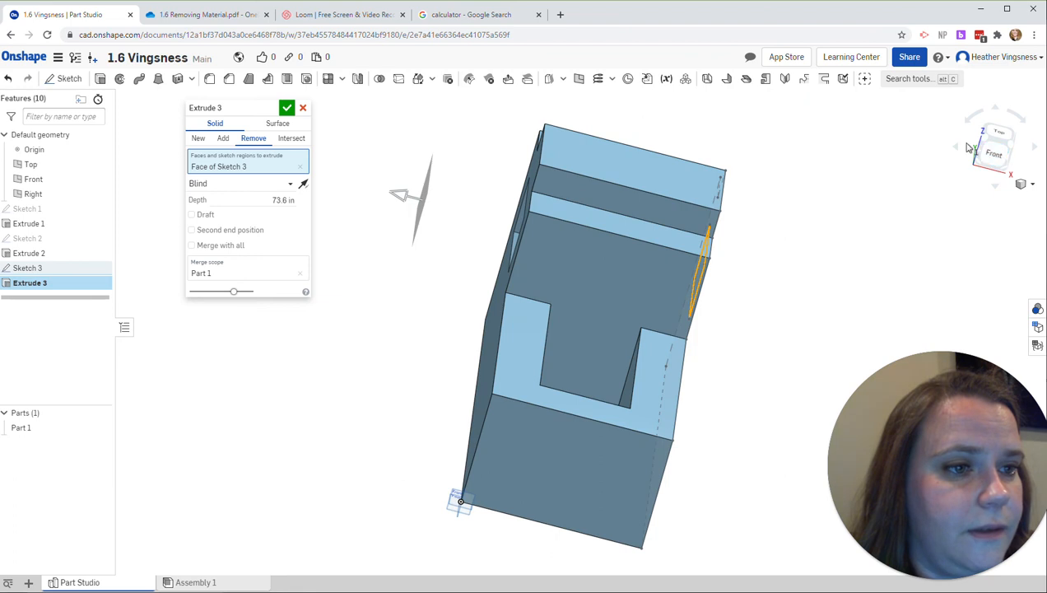
left_click(959, 149)
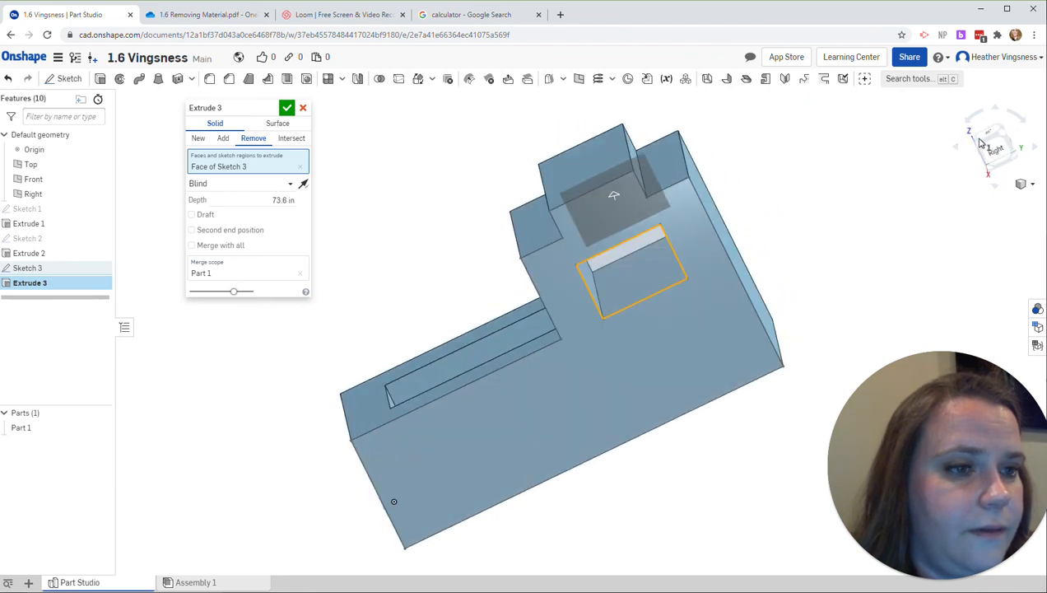
left_click(994, 112)
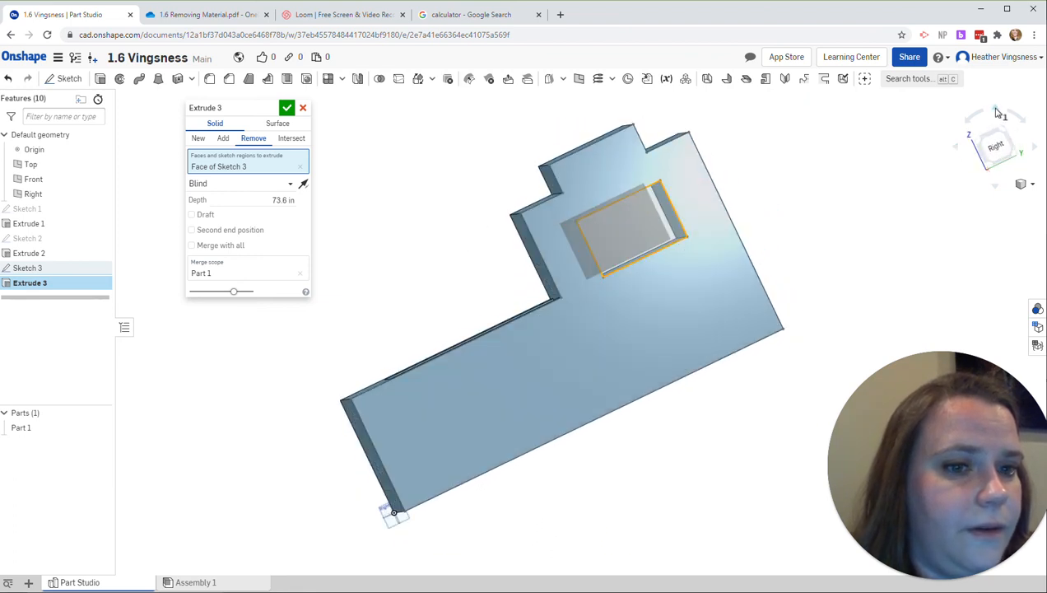
left_click(996, 187)
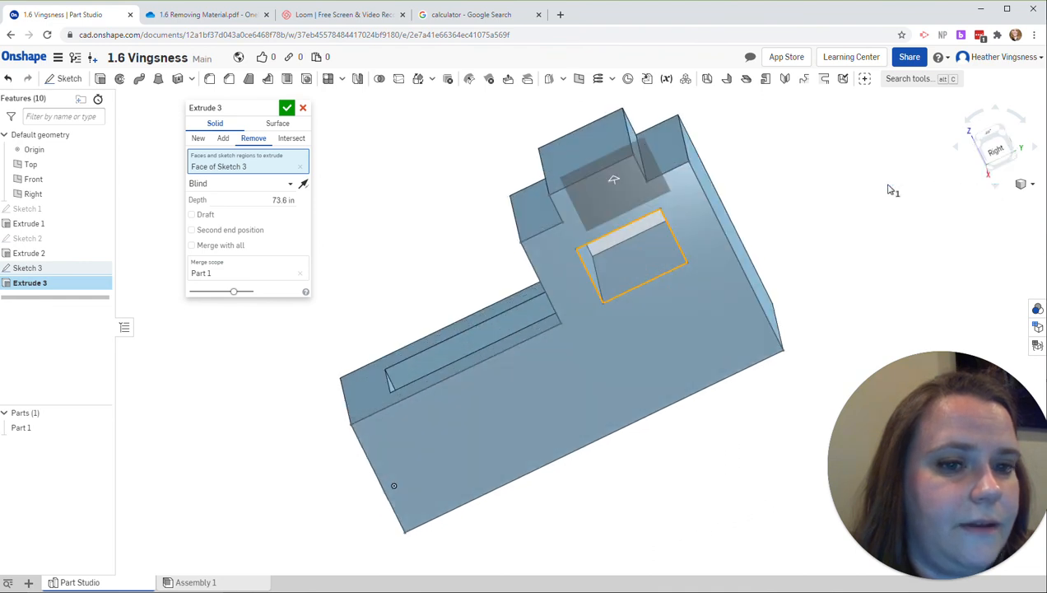
left_click(286, 108)
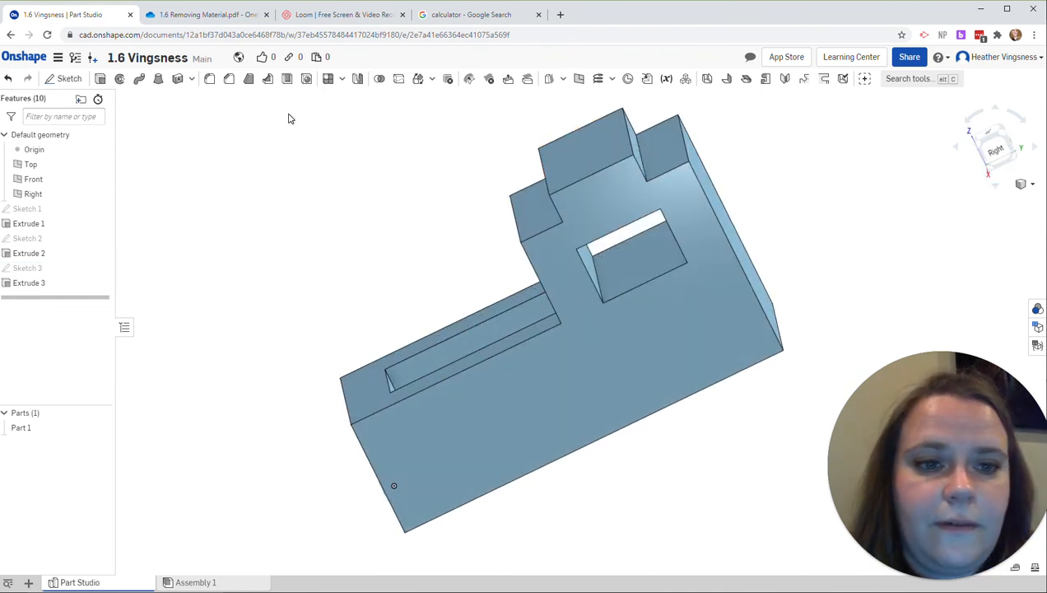
Step: Inspect the block's window, box opening and stepped top from several angles
left_click(1025, 121)
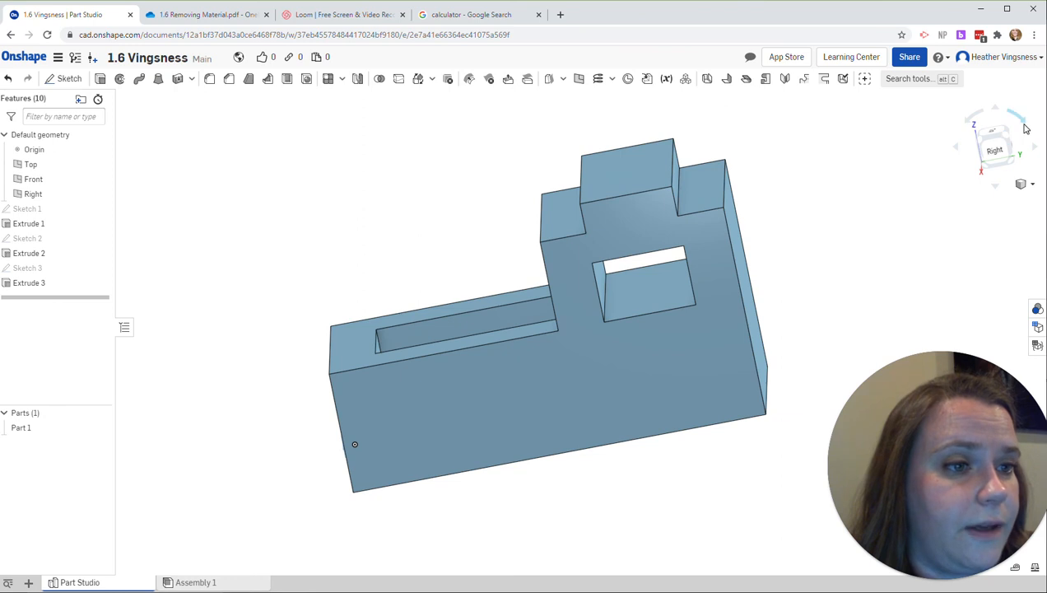
left_click(1026, 127)
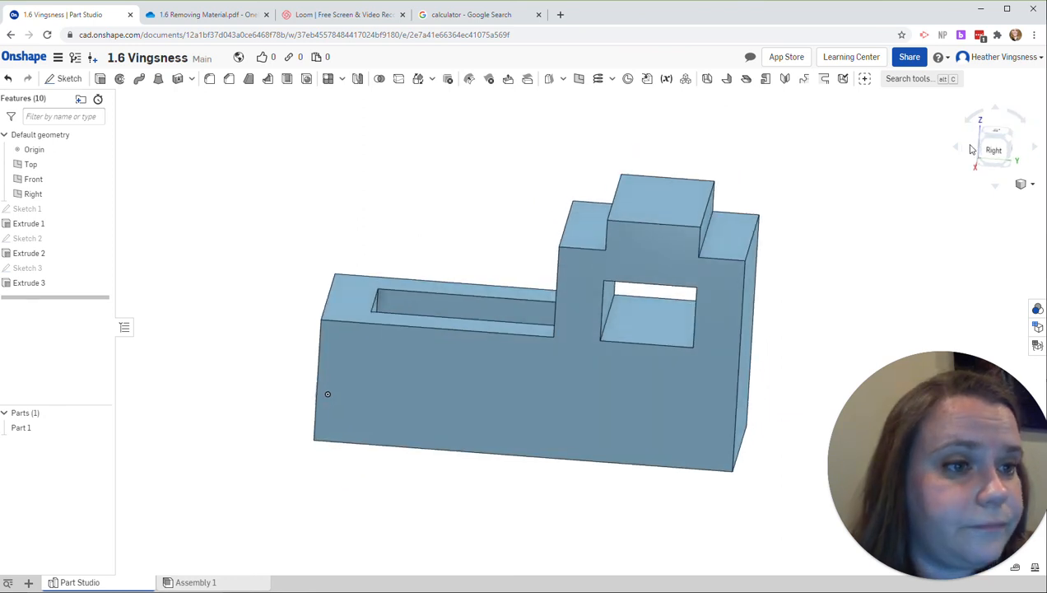
left_click(1001, 189)
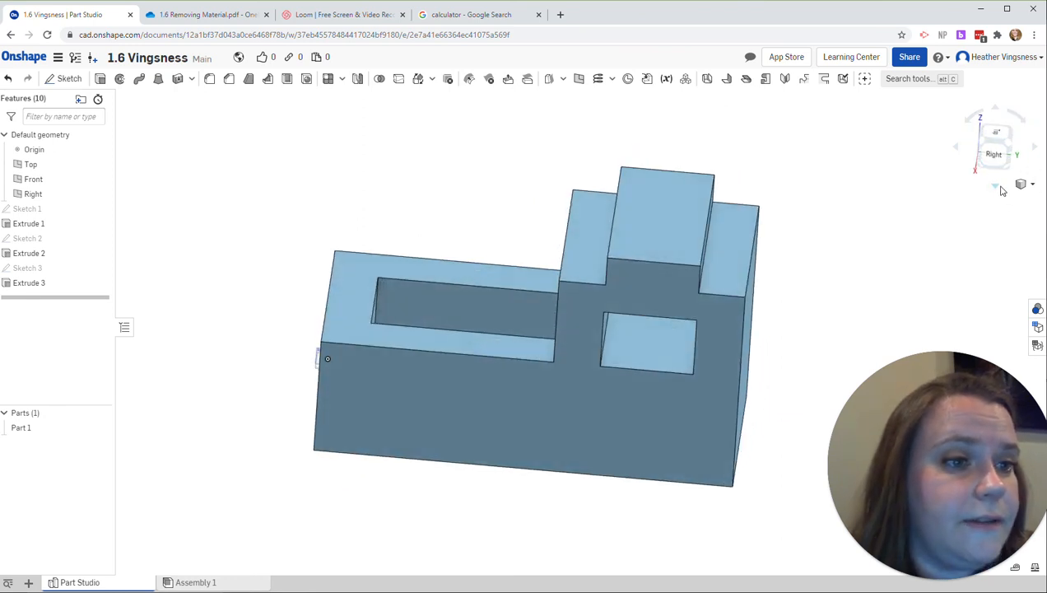
left_click(1035, 155)
left_click(1034, 155)
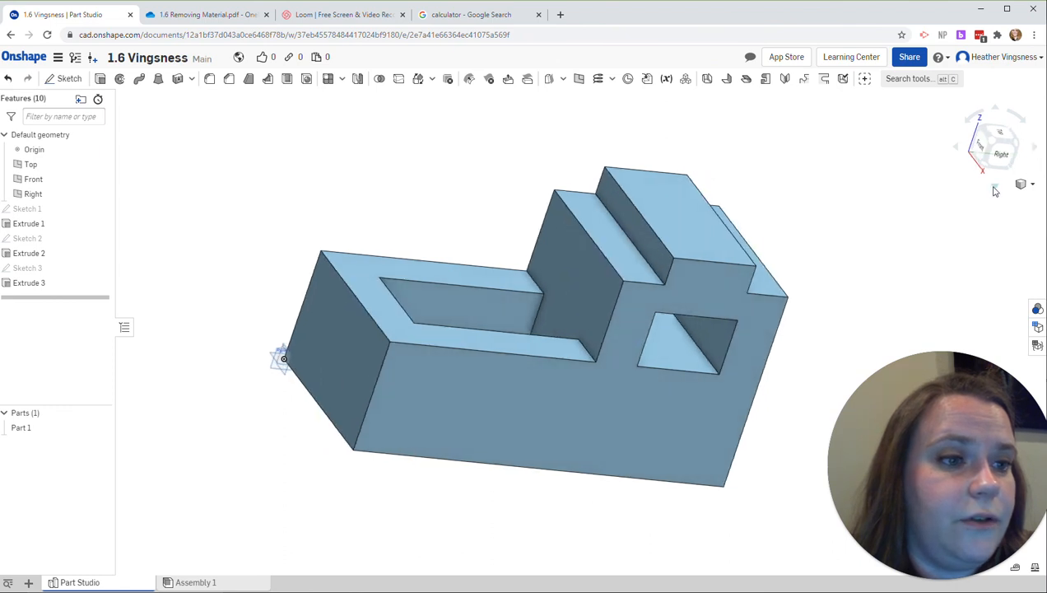
left_click(994, 191)
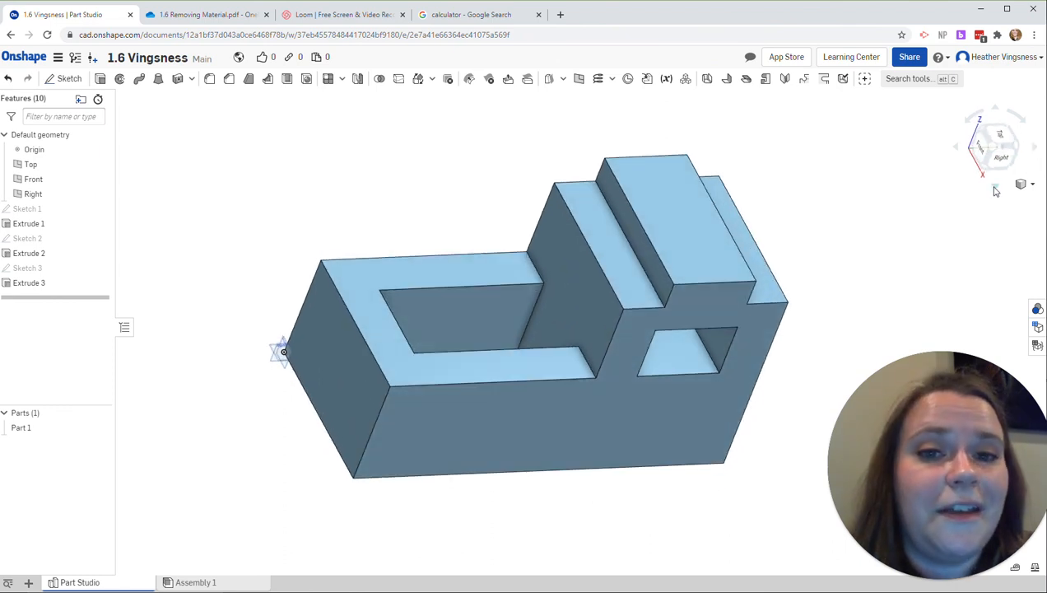